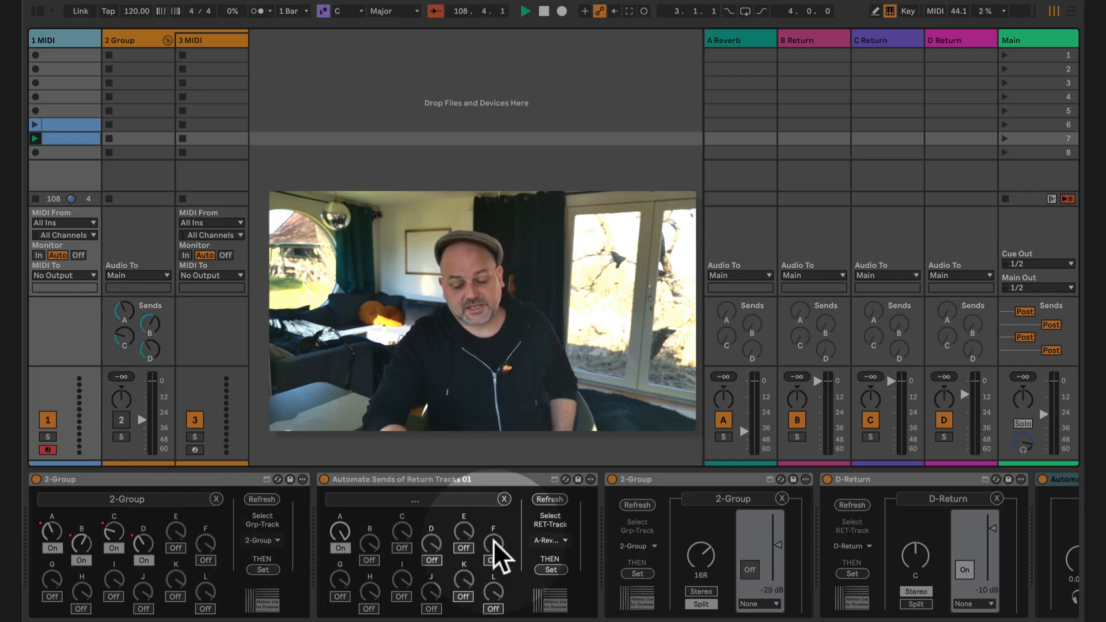
Step: Collapse the Automate Sends of Return Tracks 01, second 2-Group, D-Return and Automate Master Track 01 devices on the 1 MIDI track
scroll(516, 529, "right", 5)
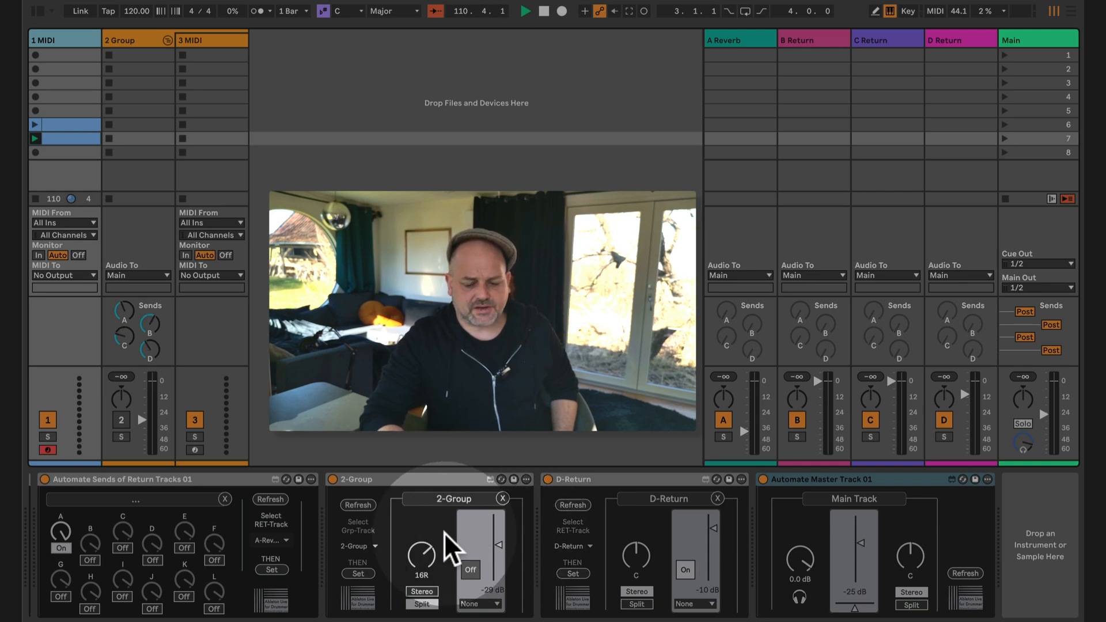
scroll(444, 532, "left", 5)
scroll(444, 532, "right", 5)
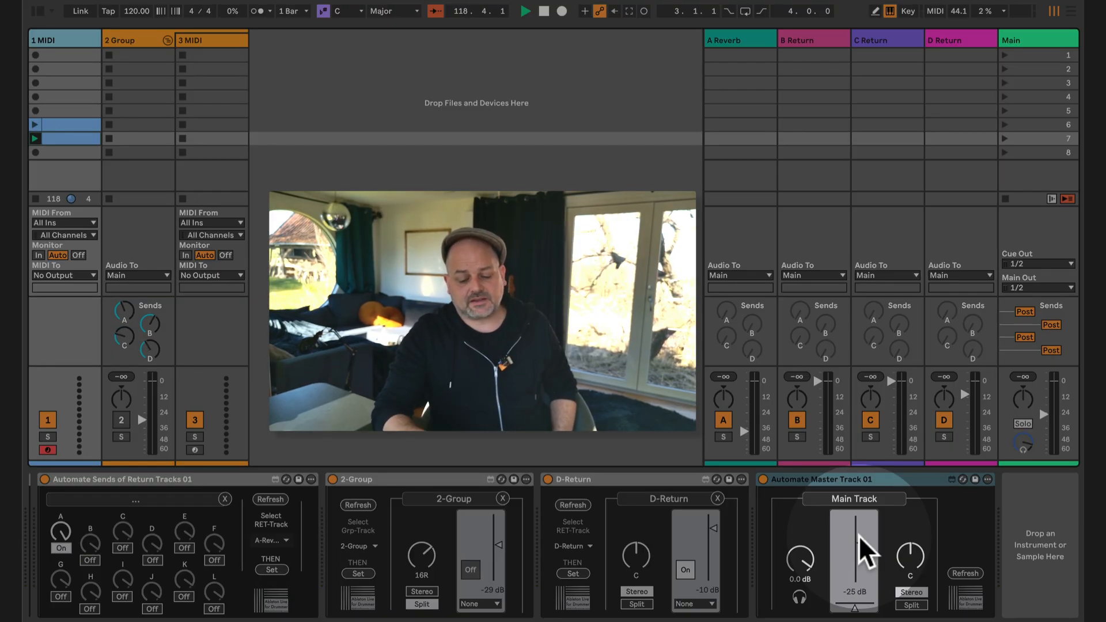
scroll(424, 534, "left", 5)
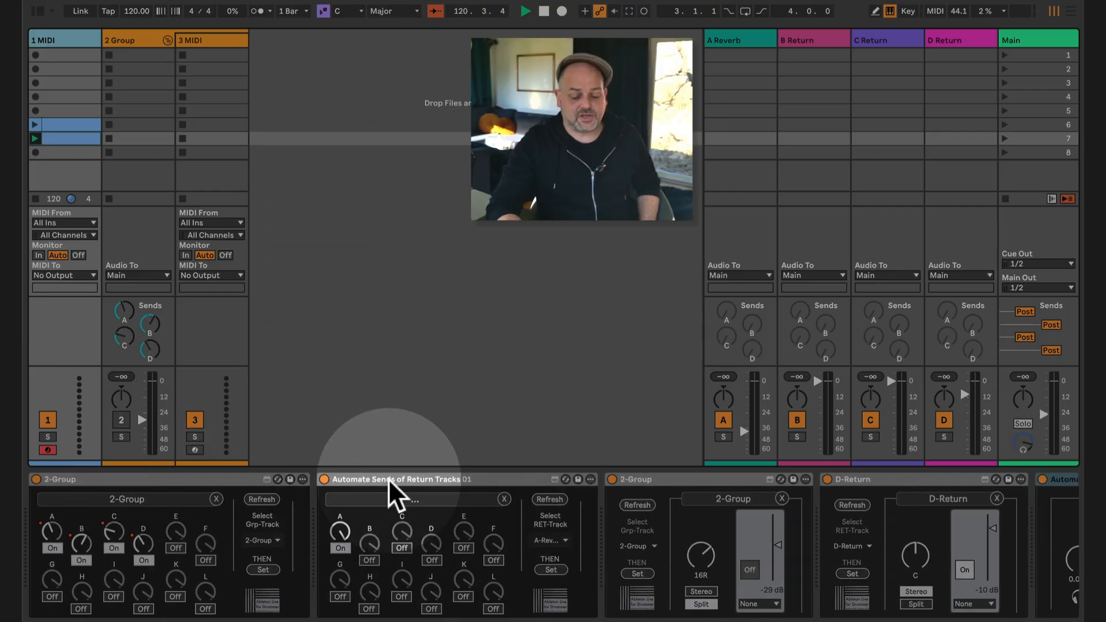
double_click(389, 479)
double_click(403, 478)
double_click(467, 478)
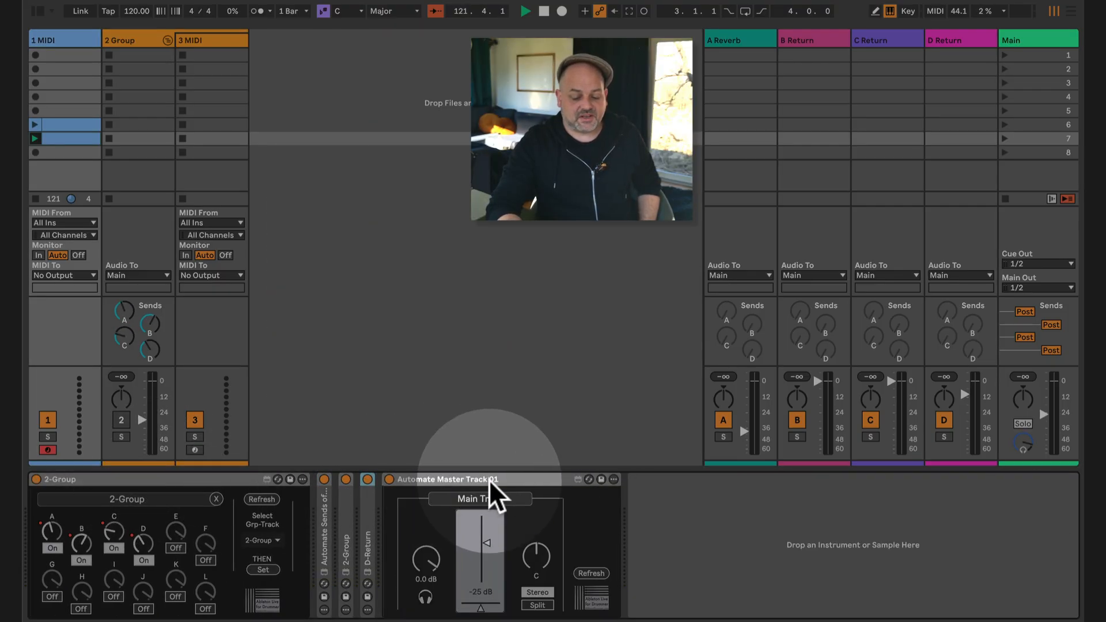
double_click(489, 479)
Step: Examine the 2-Group device's C and B envelopes in the scene 7 clip on the 1 MIDI track
left_click(61, 489)
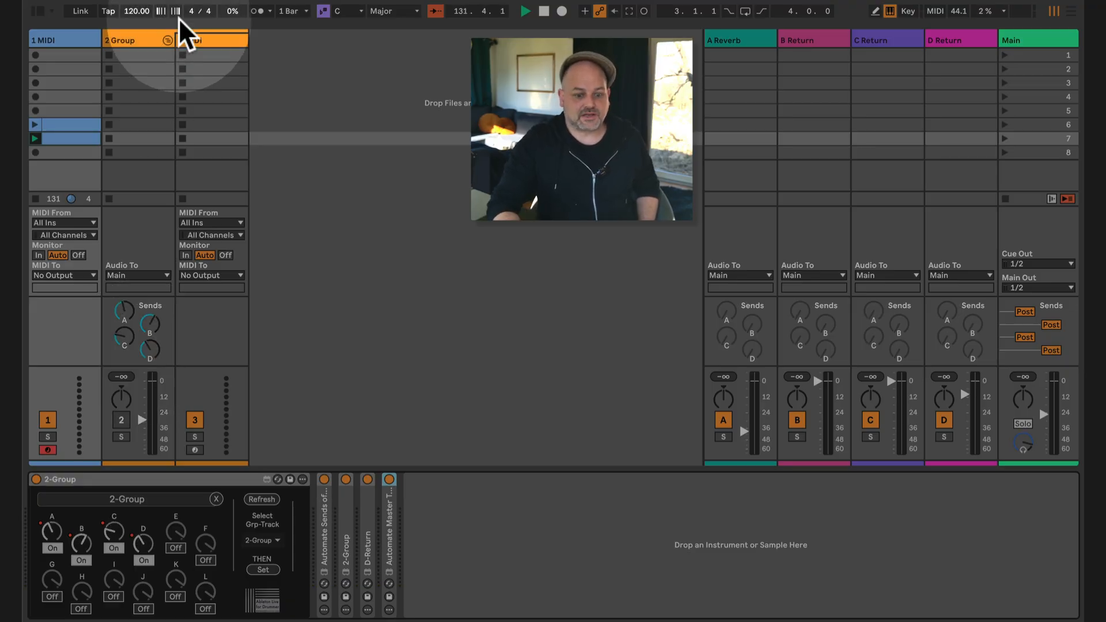
left_click(121, 40)
left_click(60, 45)
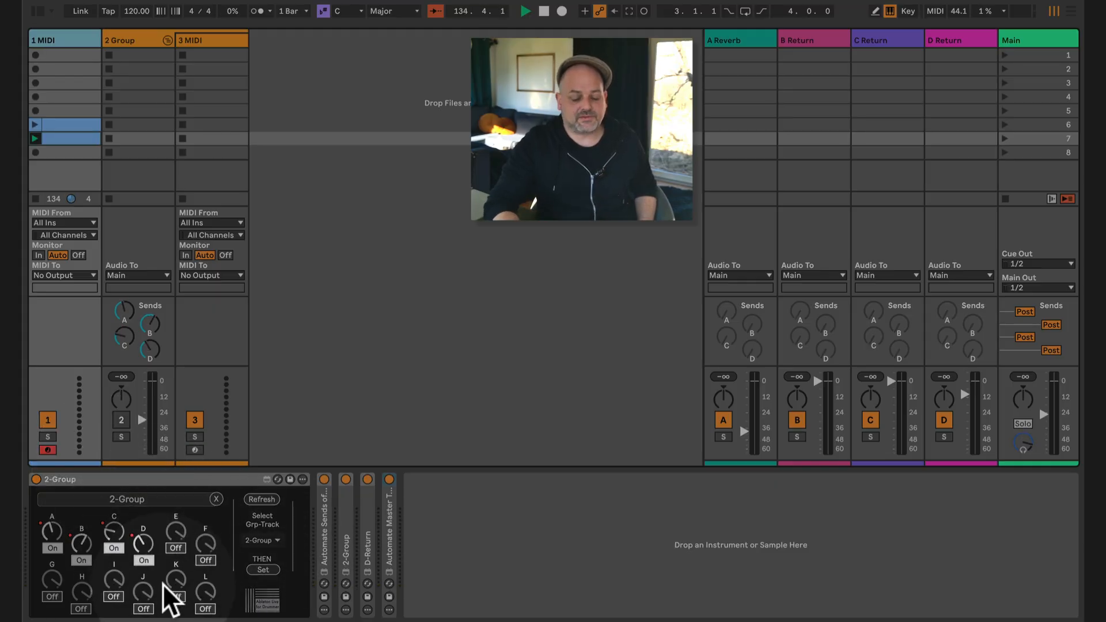
left_click(66, 137)
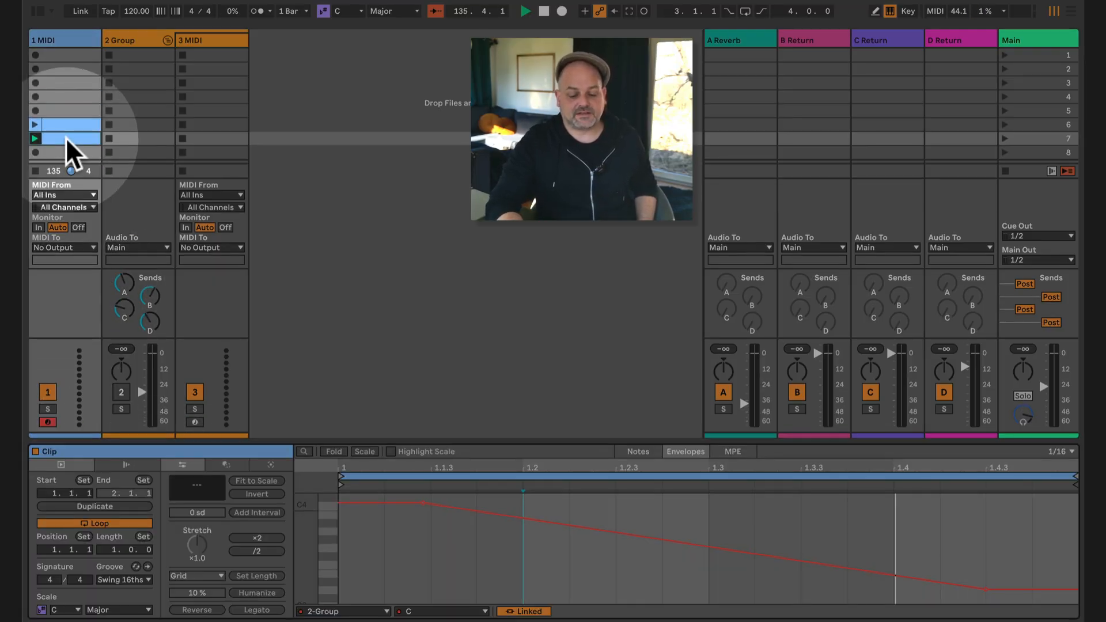
left_click(445, 611)
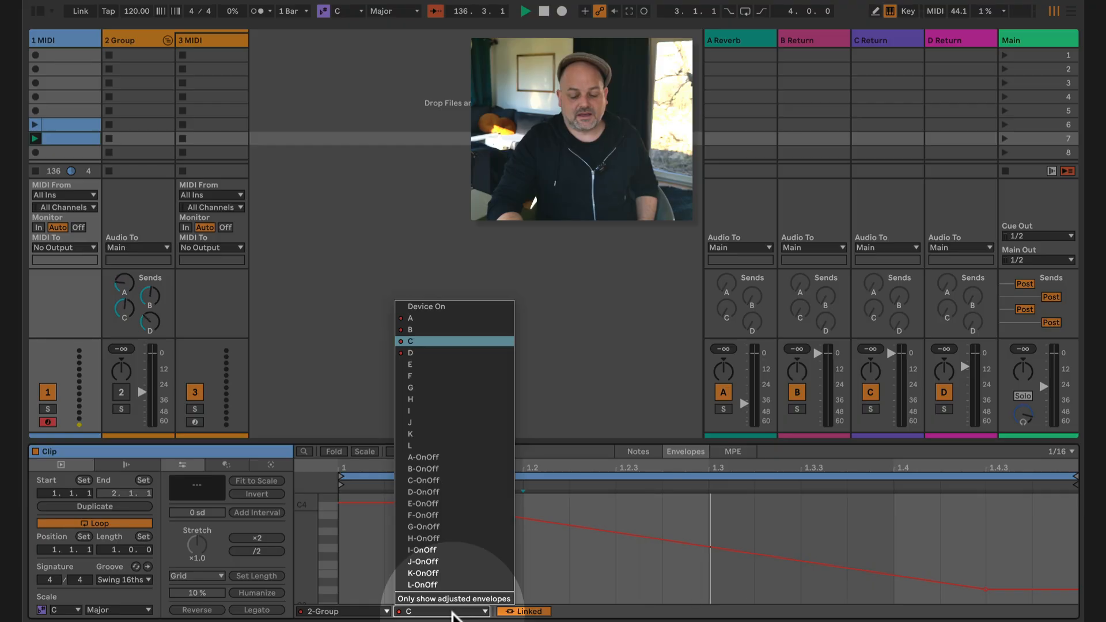
left_click(445, 340)
left_click(455, 614)
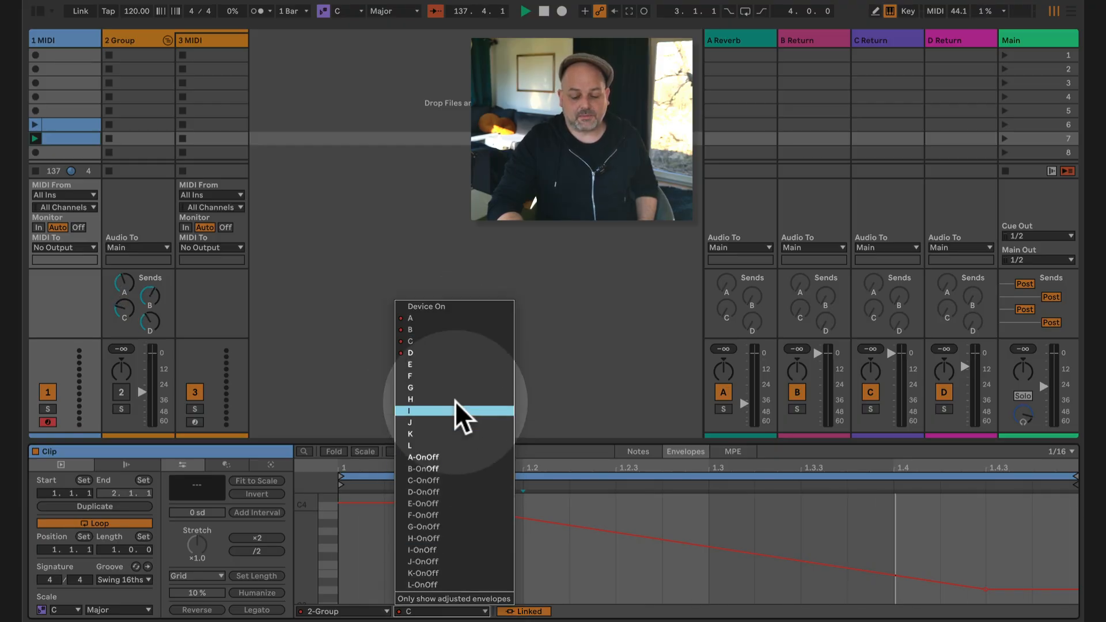
left_click(444, 324)
left_click(415, 558)
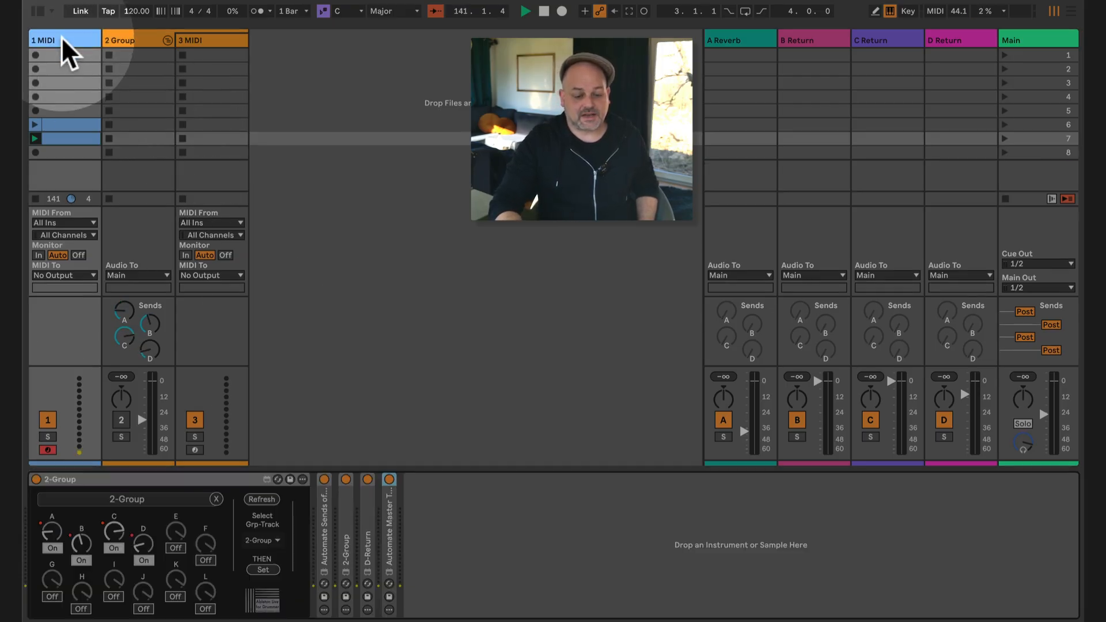
Step: Show the 1 MIDI track's devices again and stop playback
left_click(62, 38)
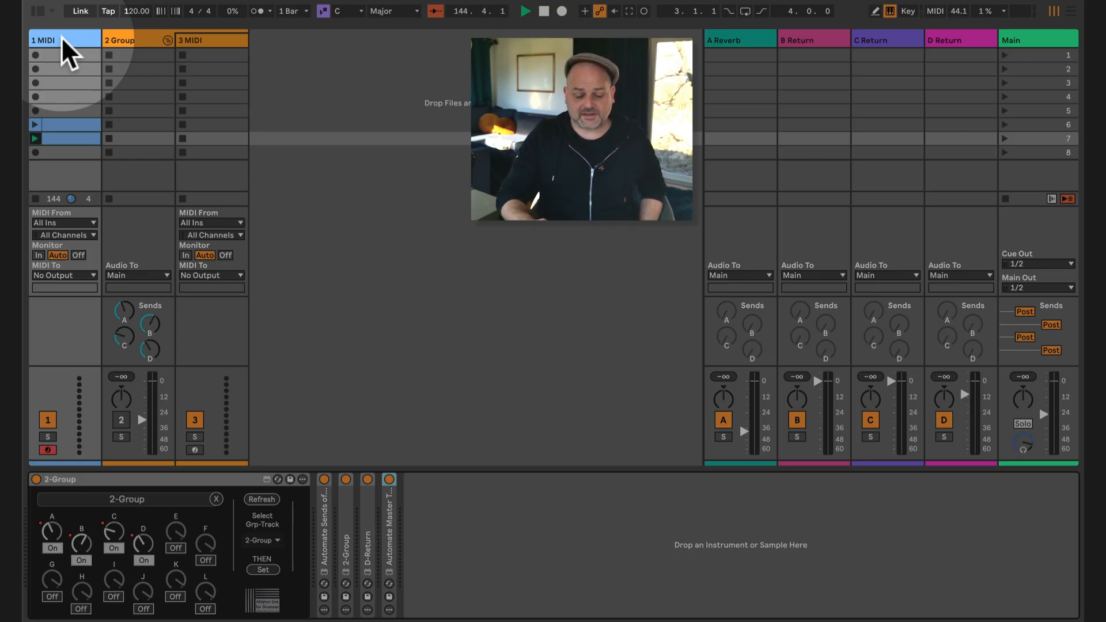
key("space")
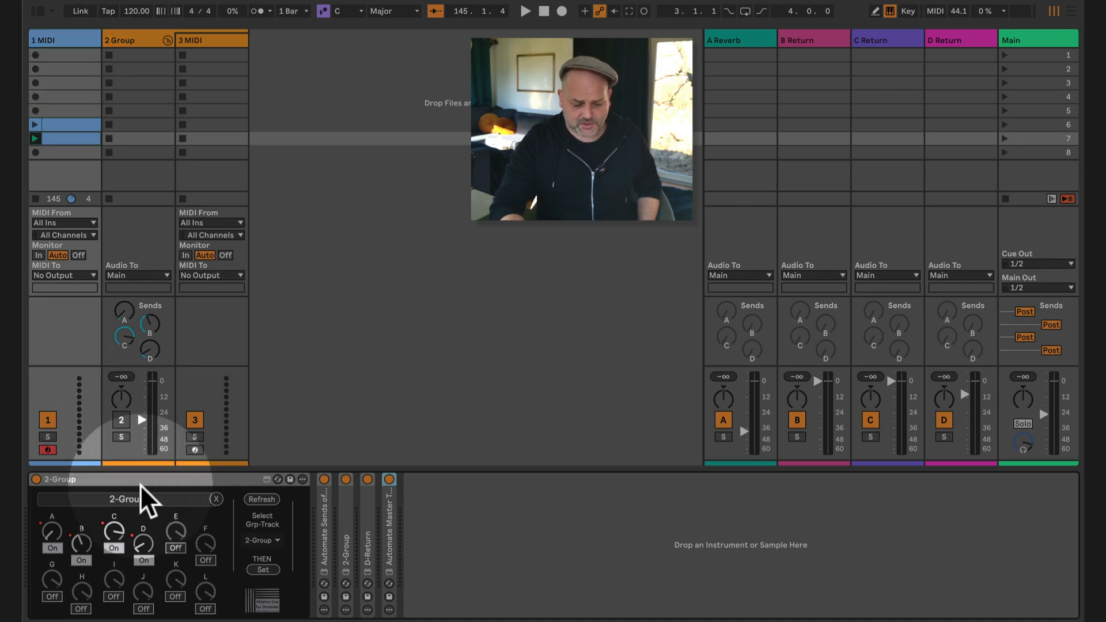
left_click(153, 476)
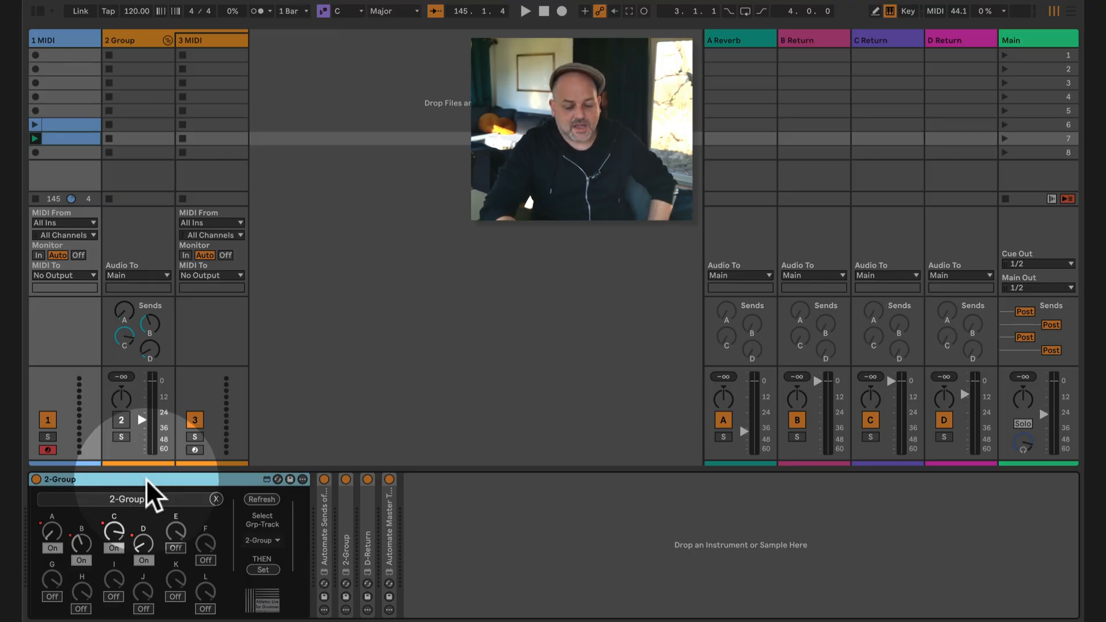
Step: Delete the automation from send knobs A, B, C and D in the expanded 2-Group device
right_click(50, 529)
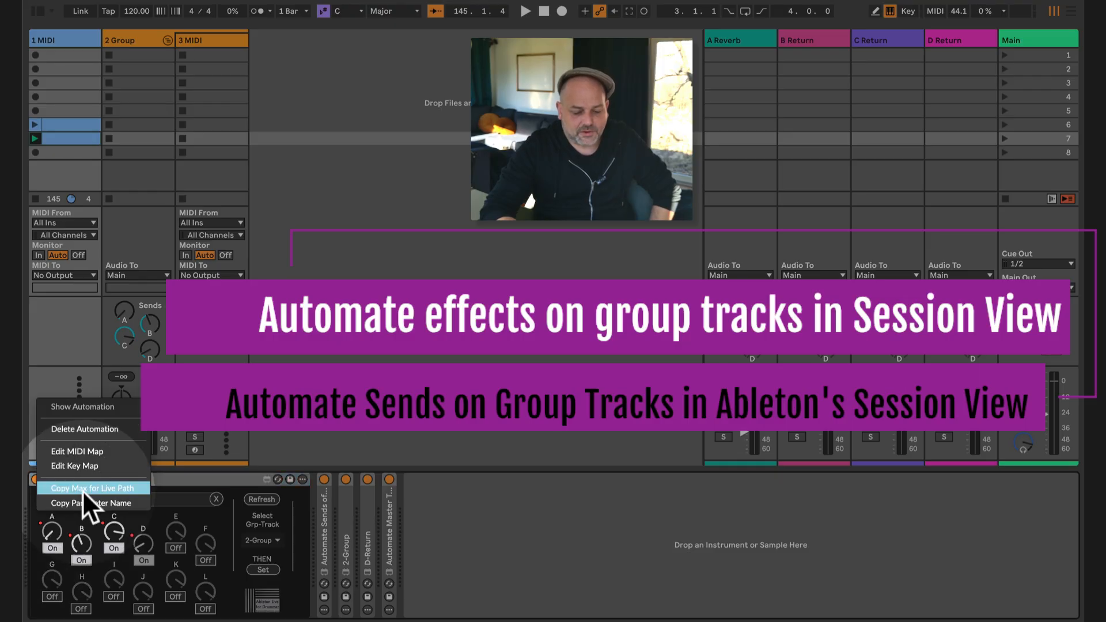
left_click(112, 429)
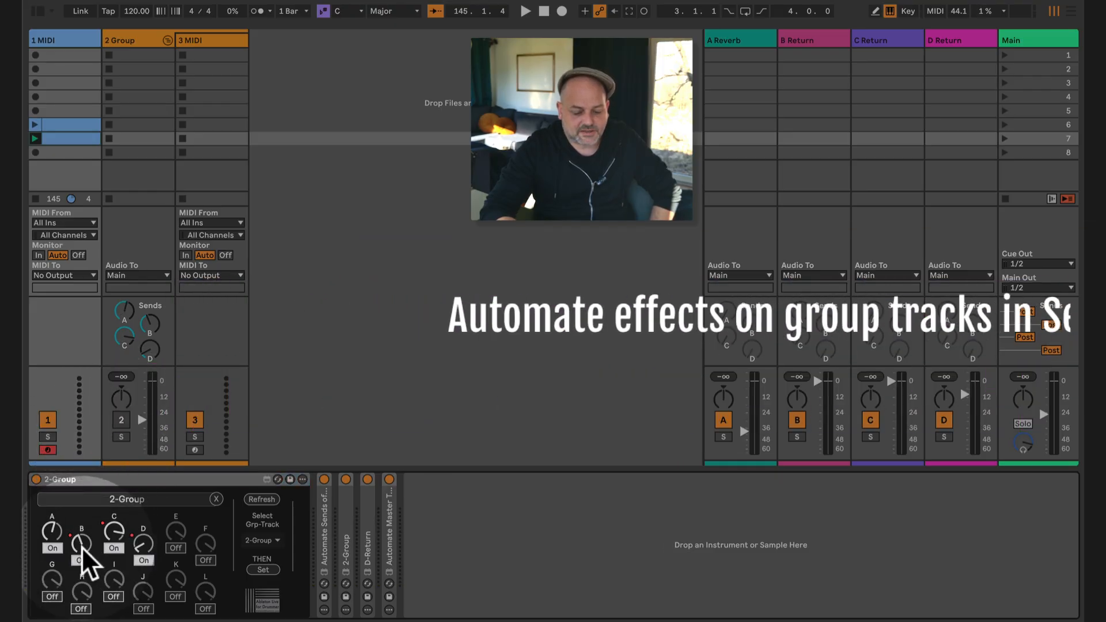
right_click(81, 544)
left_click(135, 436)
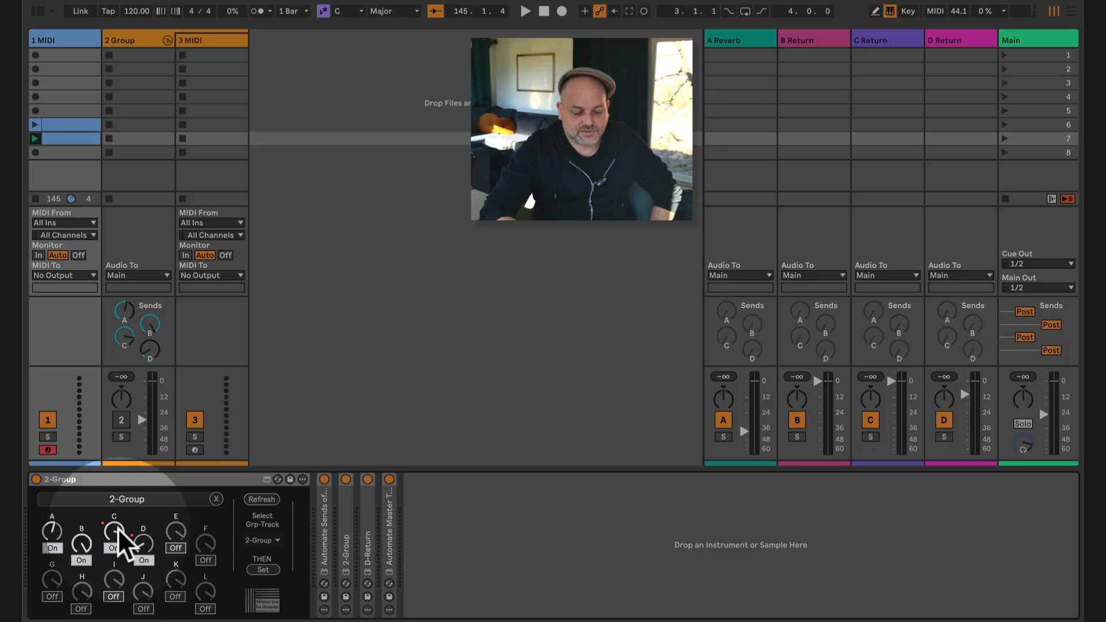
right_click(118, 527)
left_click(159, 429)
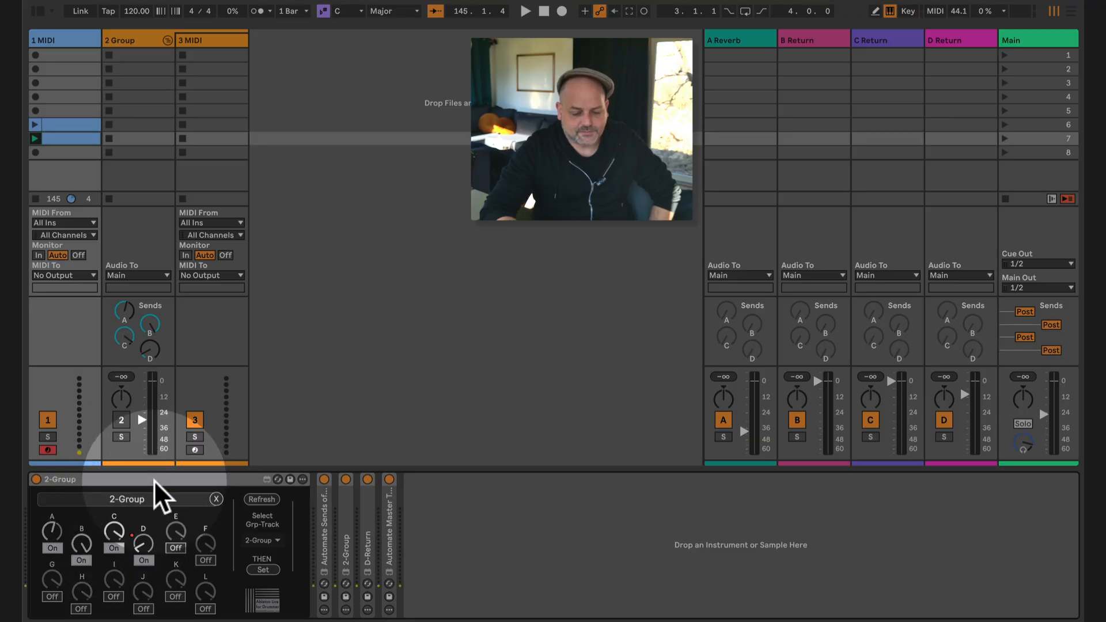
right_click(145, 540)
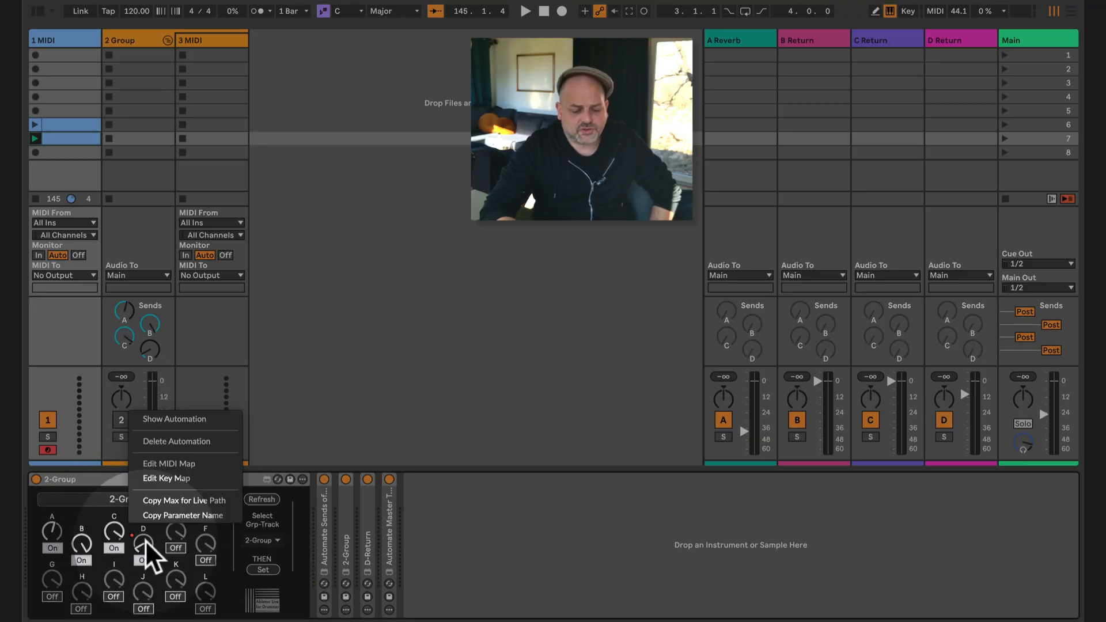
left_click(198, 437)
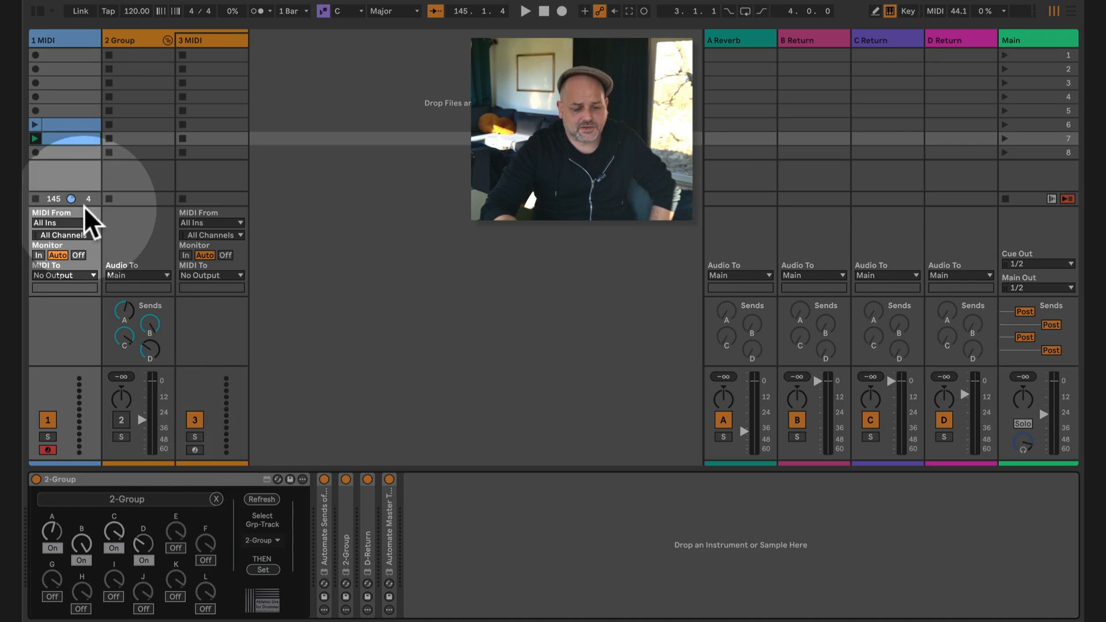
Step: Delete the 1 MIDI clips in scenes 6 and 7 and insert an empty MIDI clip in scene 5
left_click_drag(64, 106, 65, 142)
key("Delete")
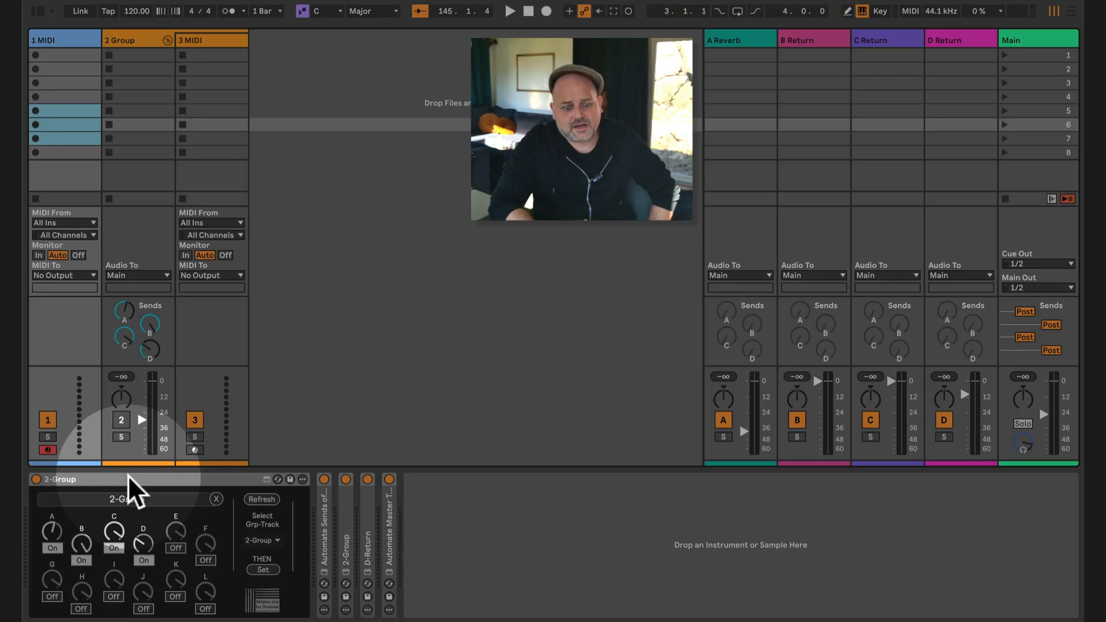
double_click(61, 110)
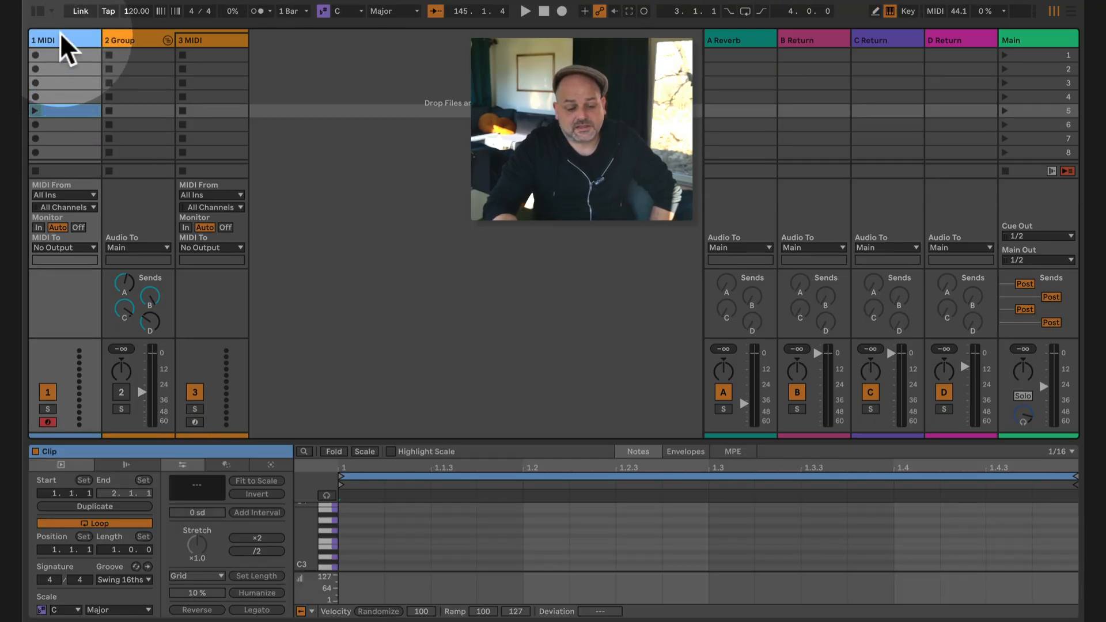
Step: Clear the group track assignment from the expanded 2-Group device on the 1 MIDI track
left_click(60, 36)
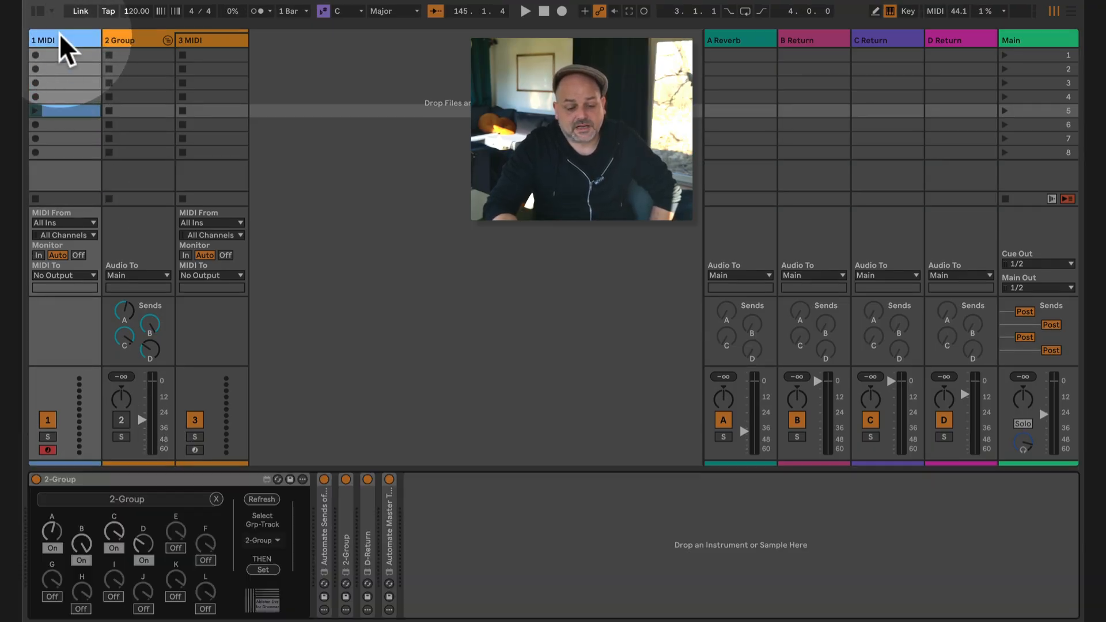
left_click(216, 499)
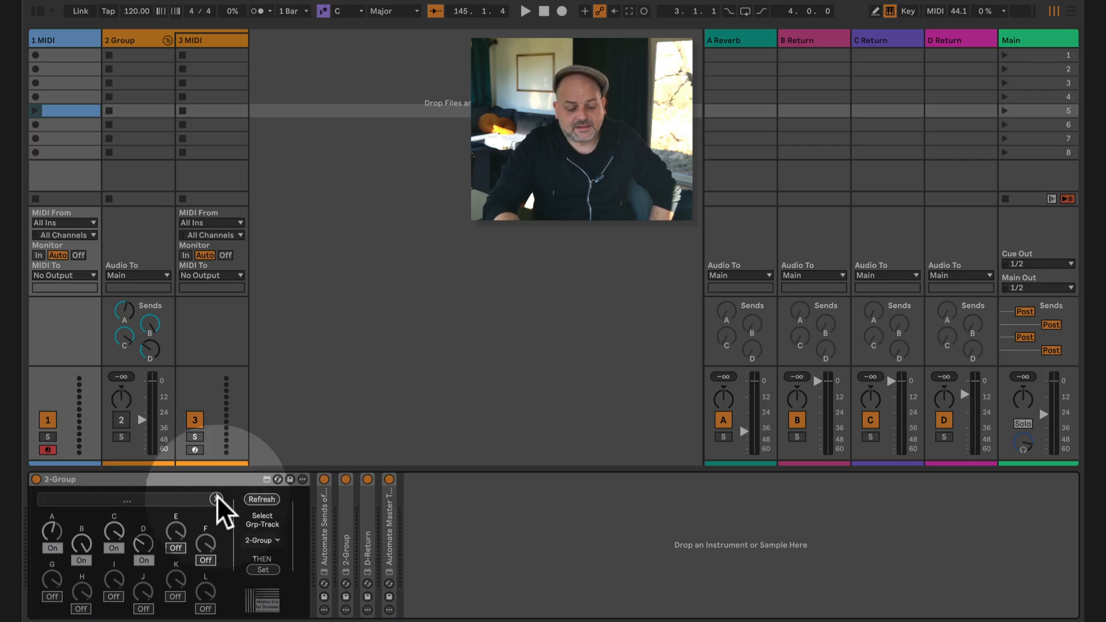
Step: Fold the 2 Group track and duplicate it, naming the copy Another
left_click(167, 38)
left_click(143, 35)
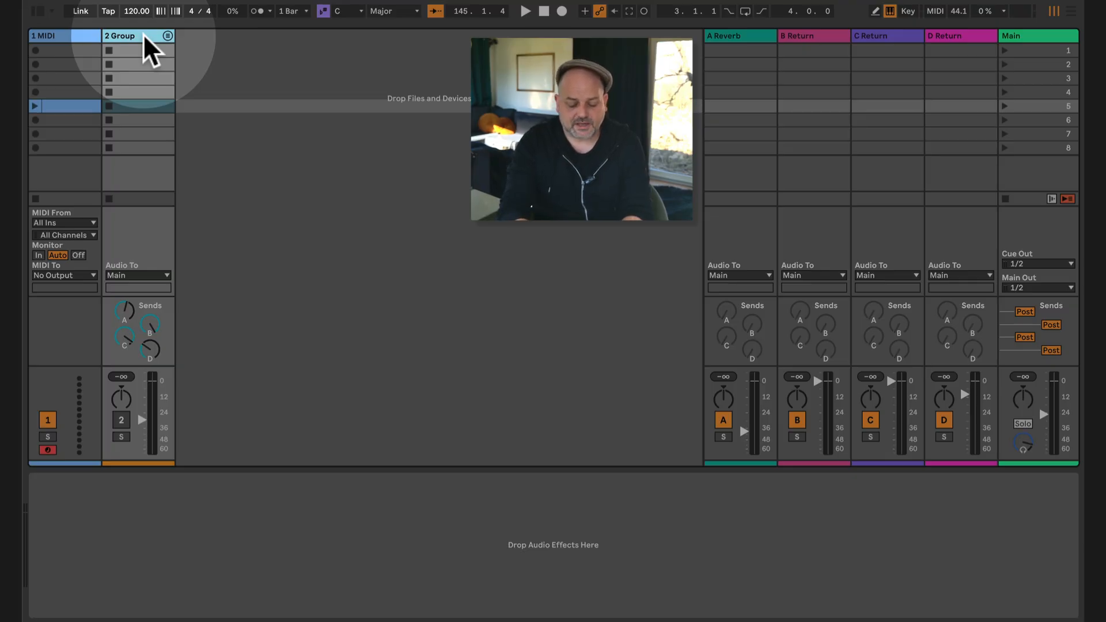
key("ctrl+d")
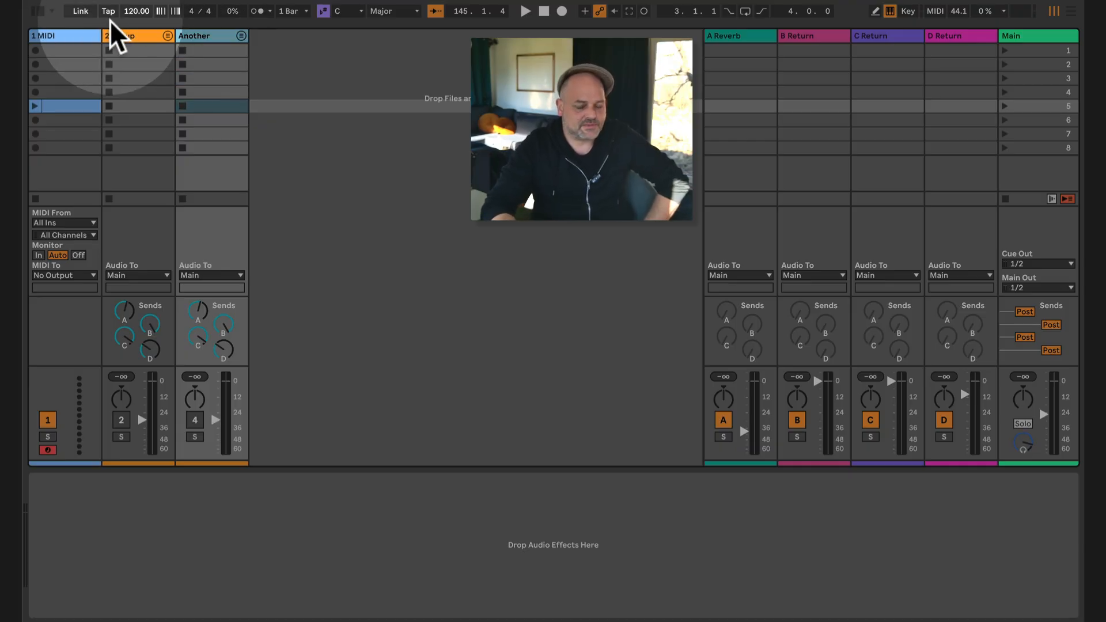
Step: Assign the first device on the 1 MIDI track to the group track Another
left_click(60, 32)
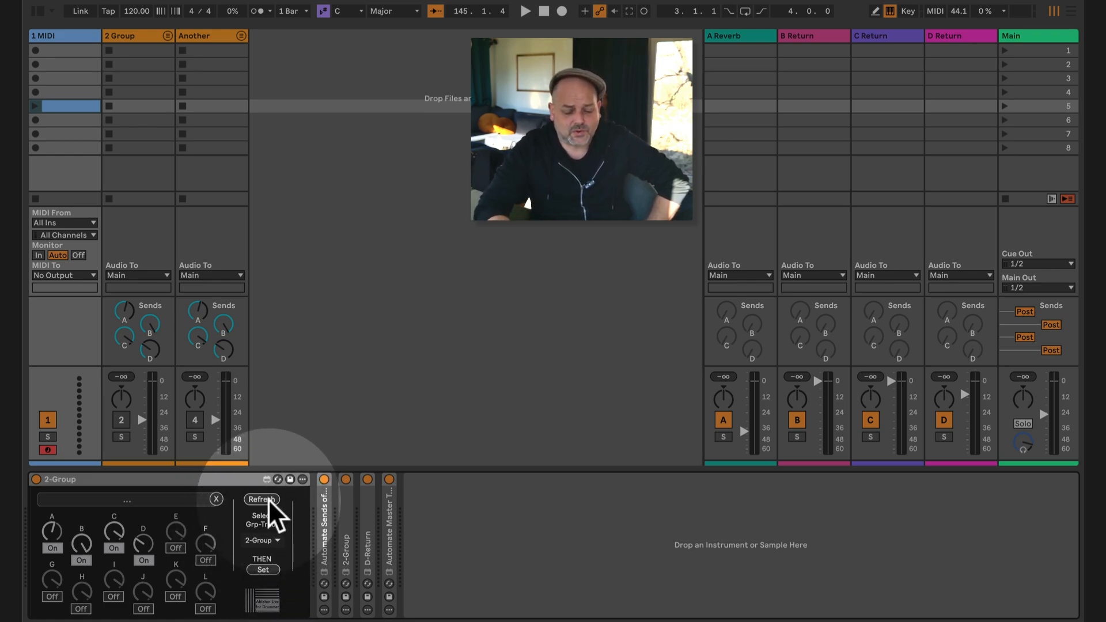
left_click(264, 539)
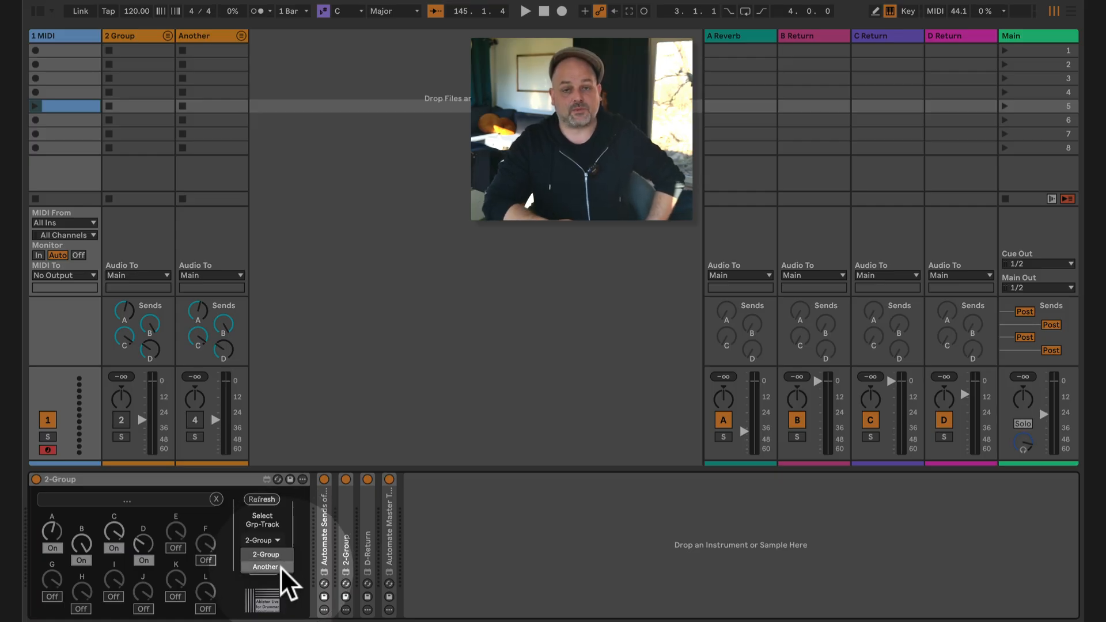
left_click(271, 566)
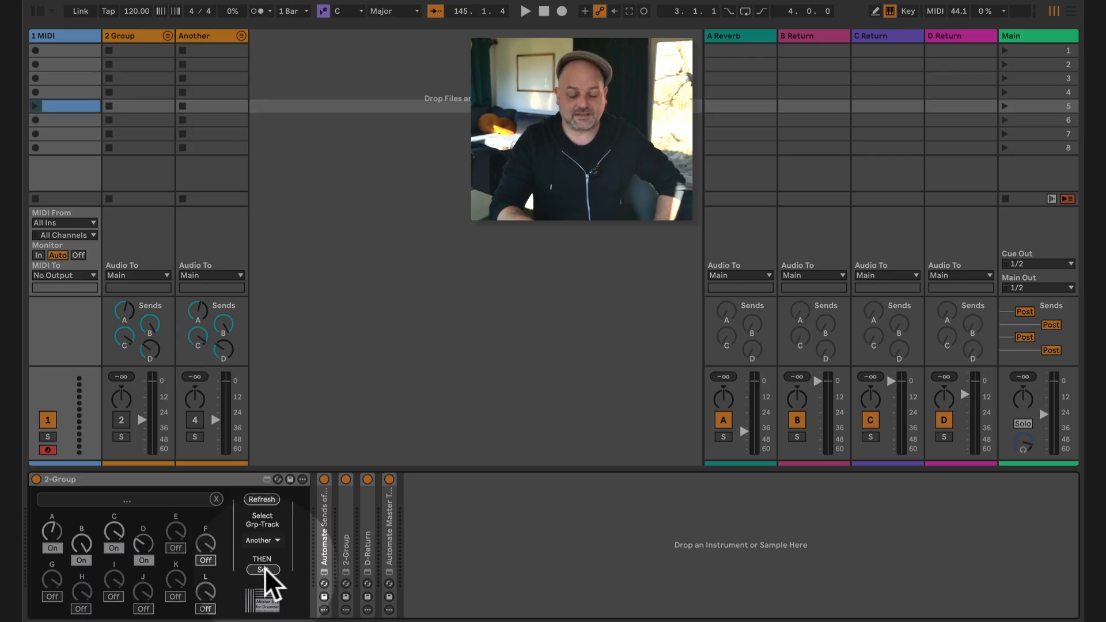
left_click(265, 568)
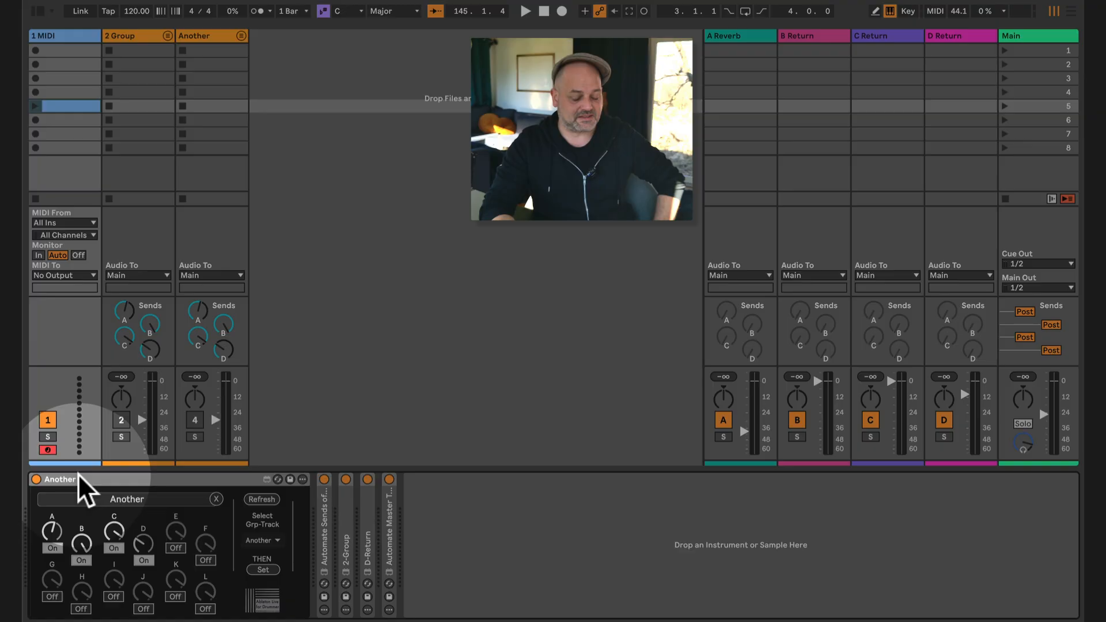
Step: Switch off control of sends A, B, C and D in the Another device
left_click(56, 546)
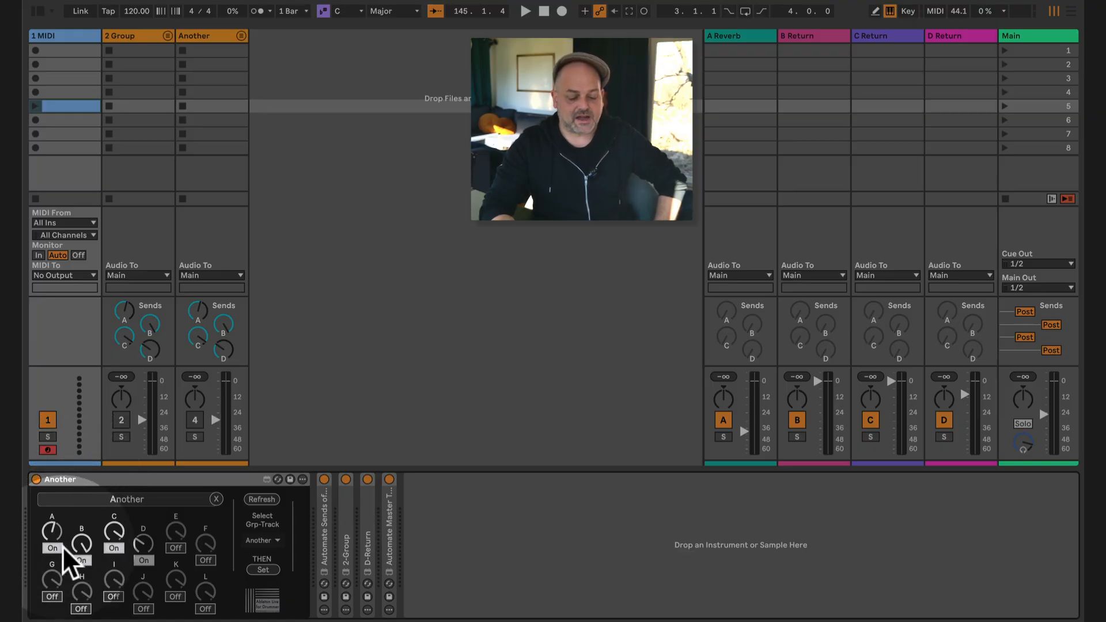
left_click(79, 557)
left_click(114, 548)
left_click(145, 558)
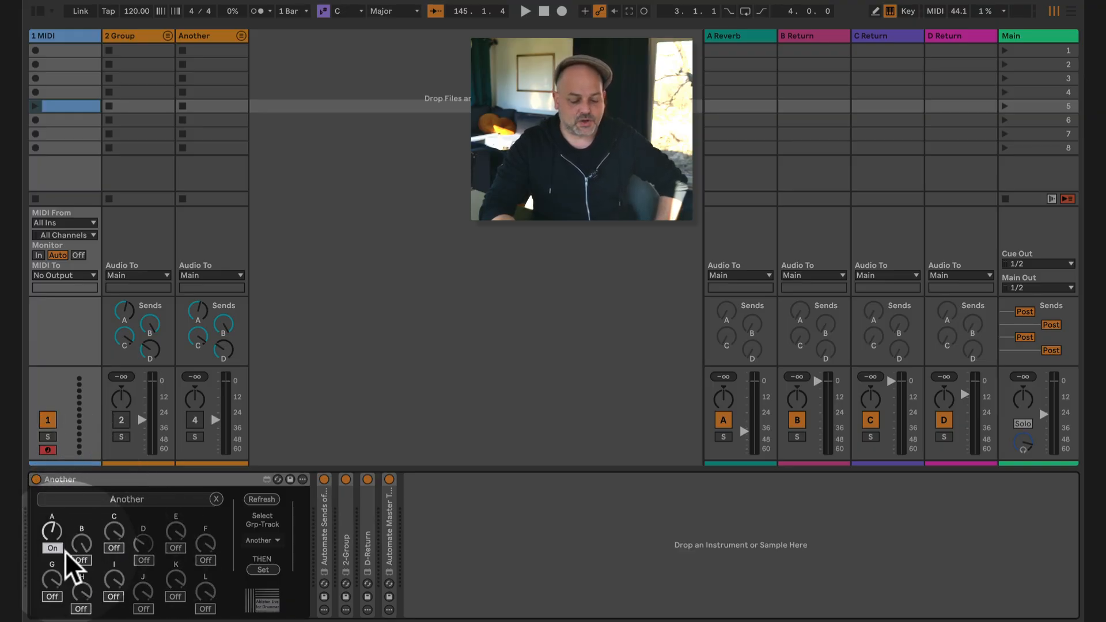
left_click(54, 548)
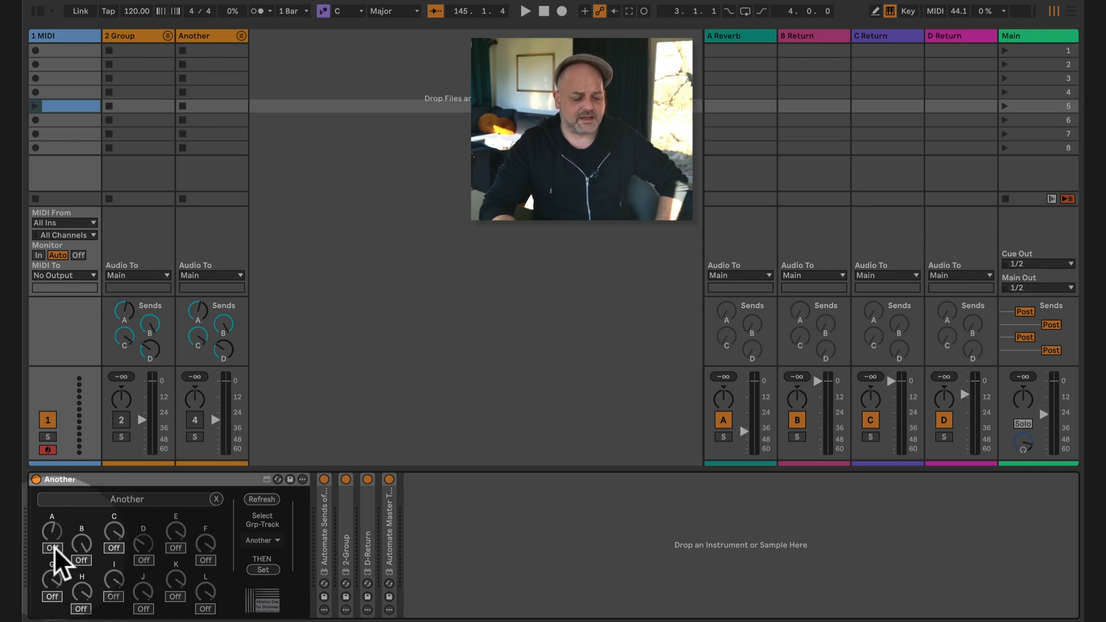
Step: Switch control of send A back on in the Another device, and try sends B and C on and off
left_click(53, 548)
left_click(80, 559)
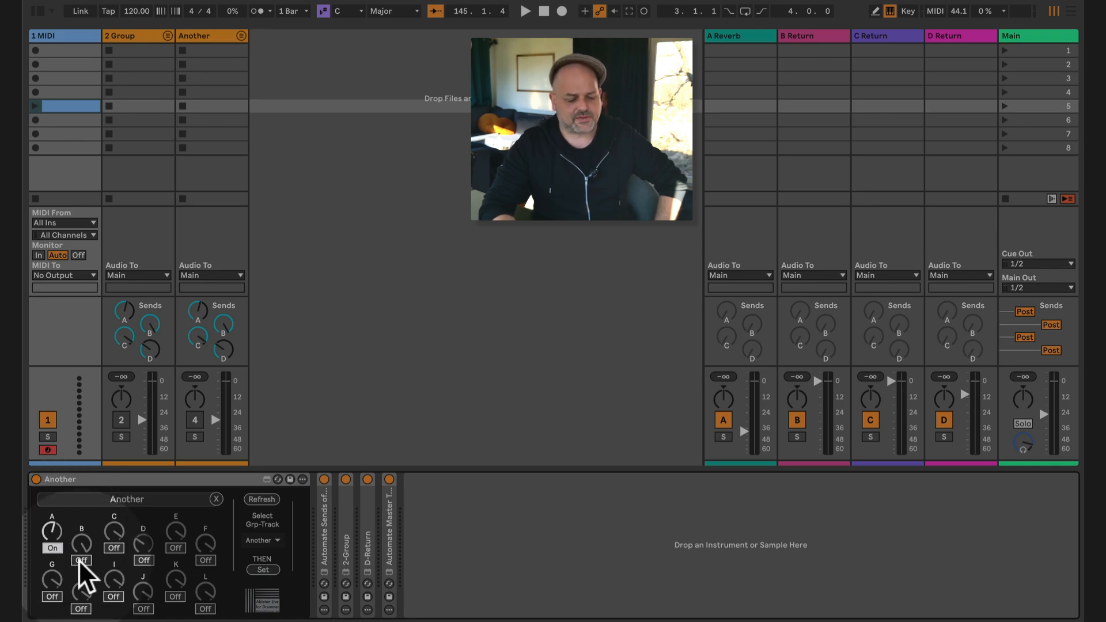
left_click(114, 548)
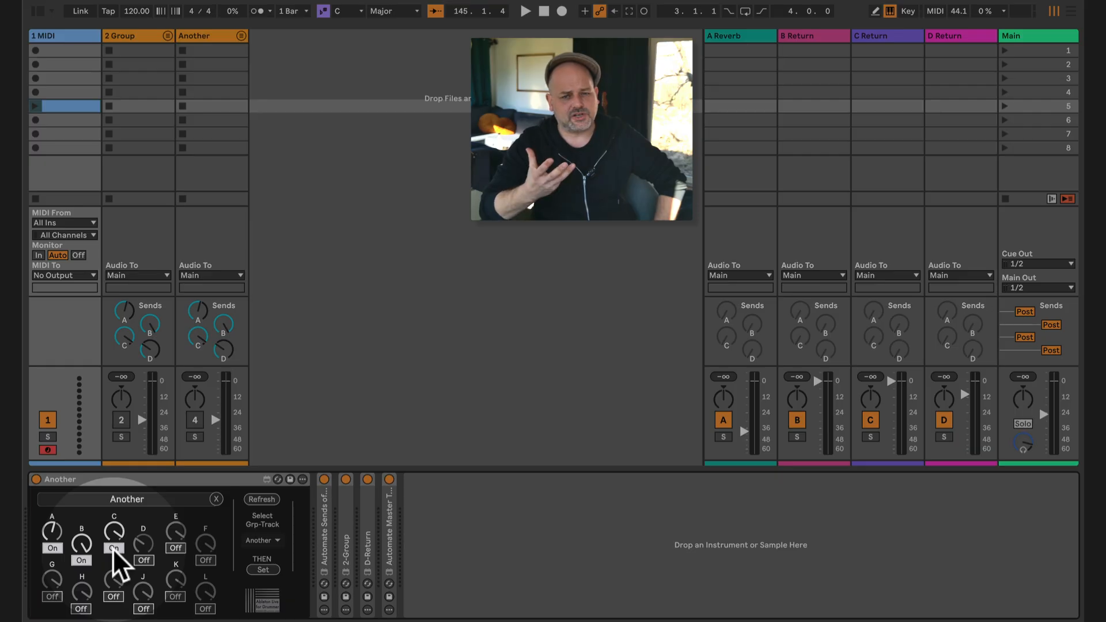
left_click(113, 548)
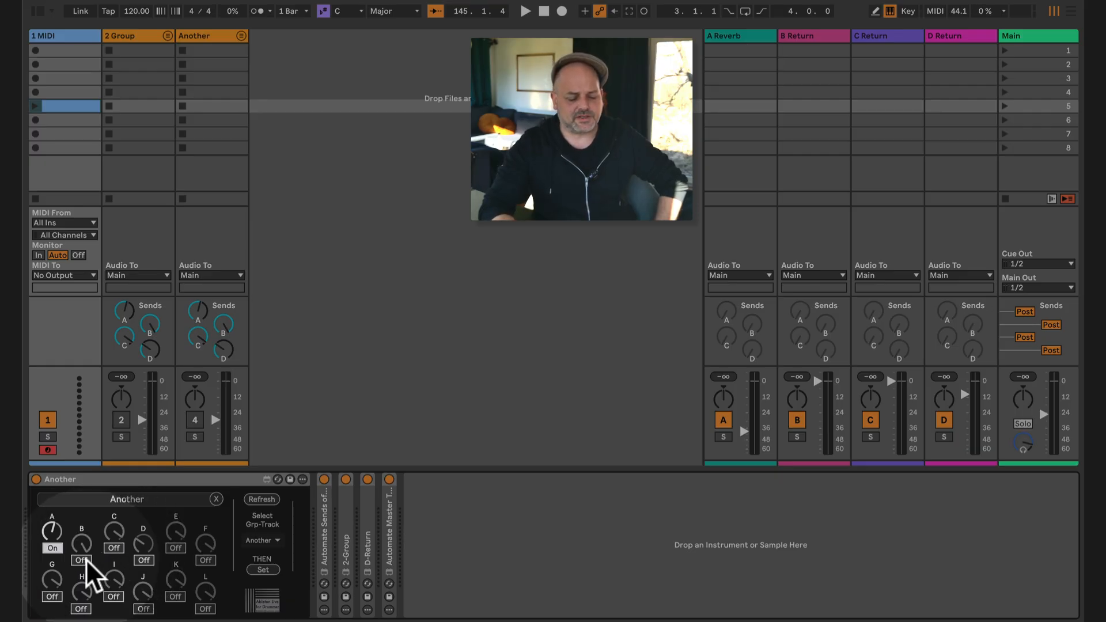
Step: Switch control of sends A and B off in the Another device, and switch sends A, B, C and D back on
left_click(82, 559)
left_click(53, 548)
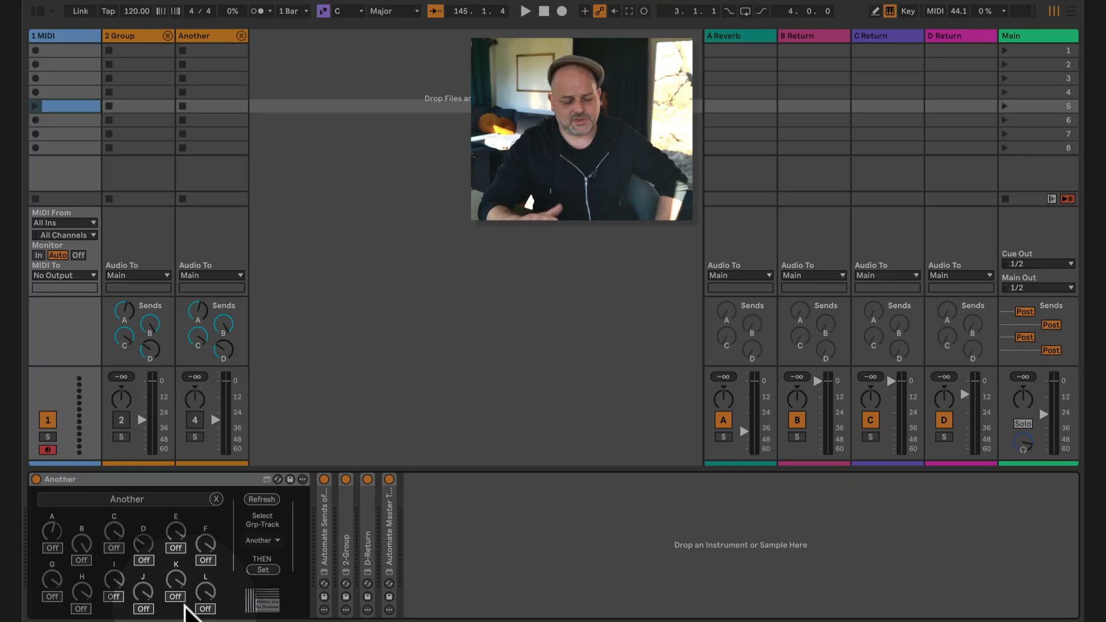
left_click(52, 548)
left_click(80, 558)
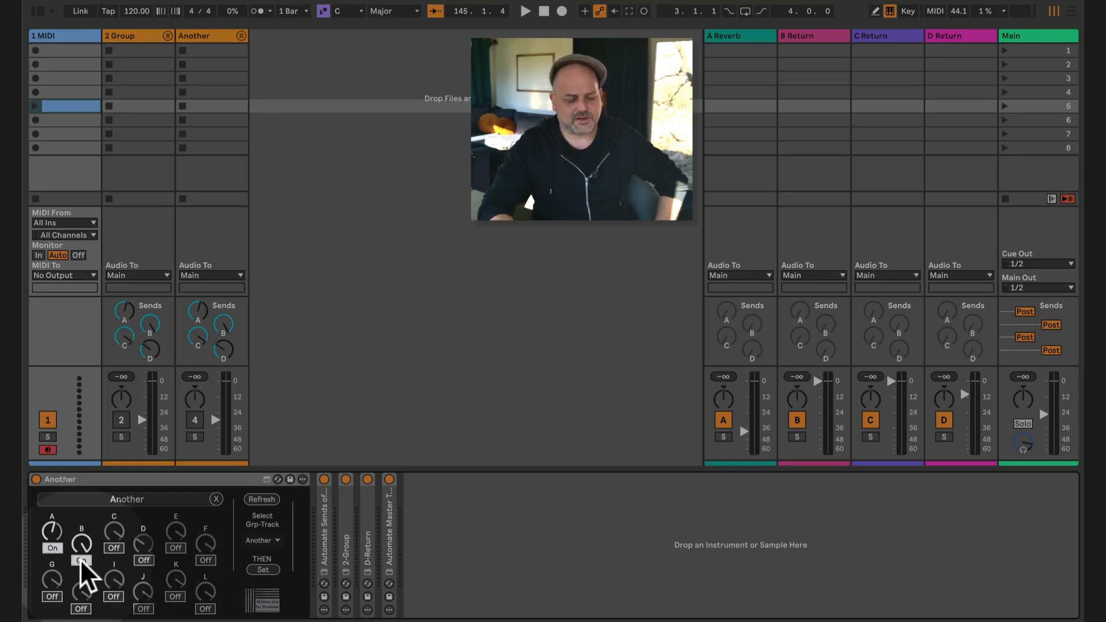
left_click(114, 547)
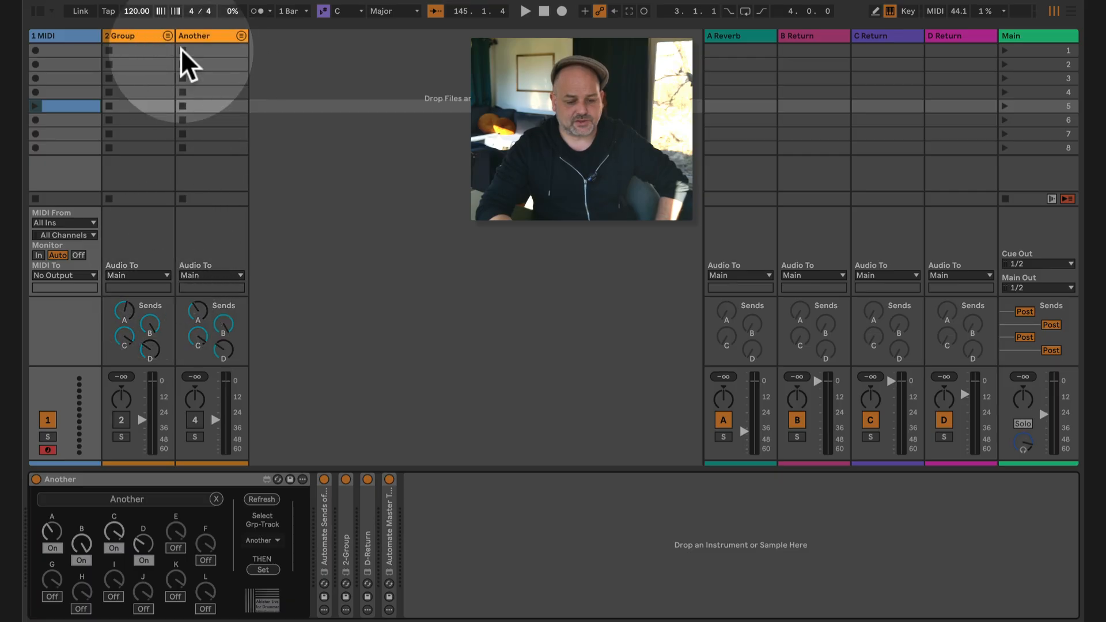
Step: Narrow the 2 Group track to a slim column and bring up the devices on the 1 MIDI track
left_click(145, 35)
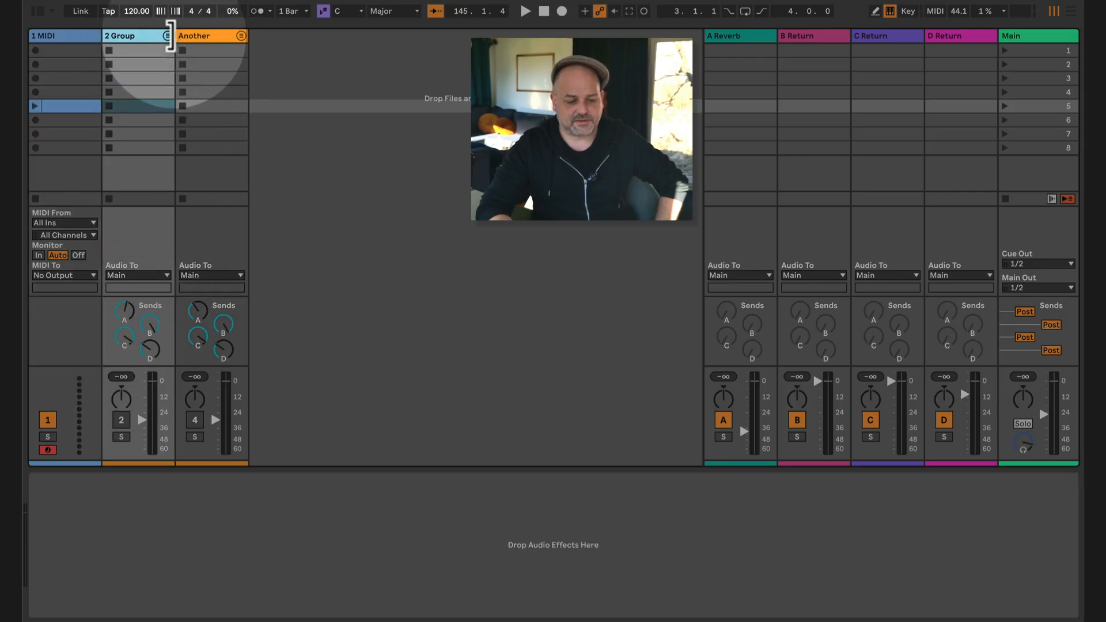
left_click(165, 35)
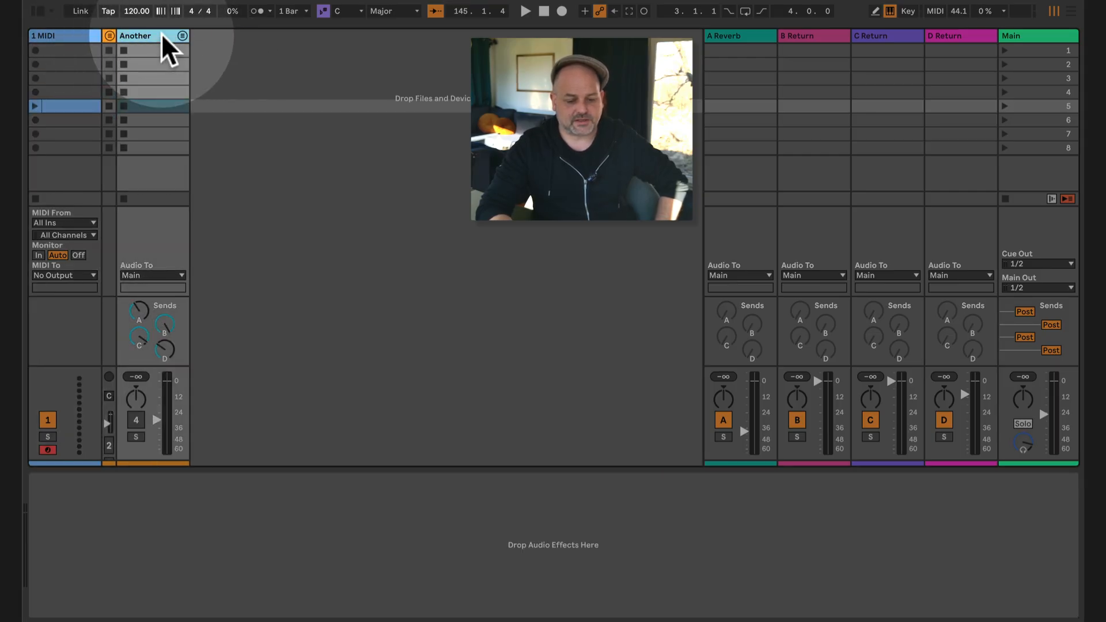
left_click(62, 34)
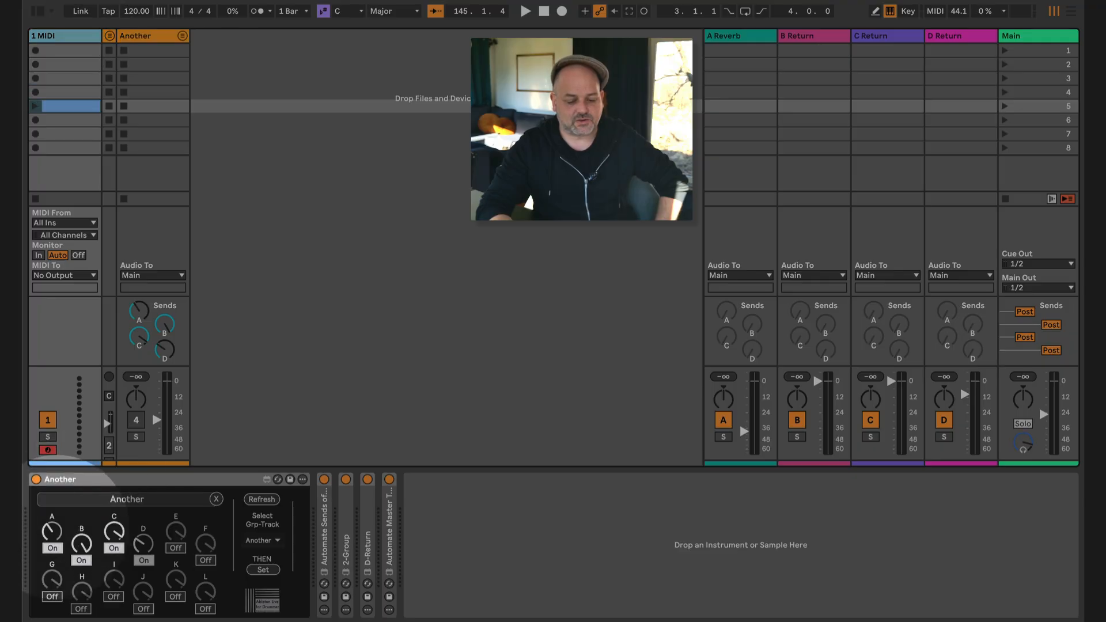
Step: Raise sends A and D and lower sends B and C with the knobs of the Another device
left_click_drag(55, 552, 54, 498)
left_click_drag(82, 537, 81, 583)
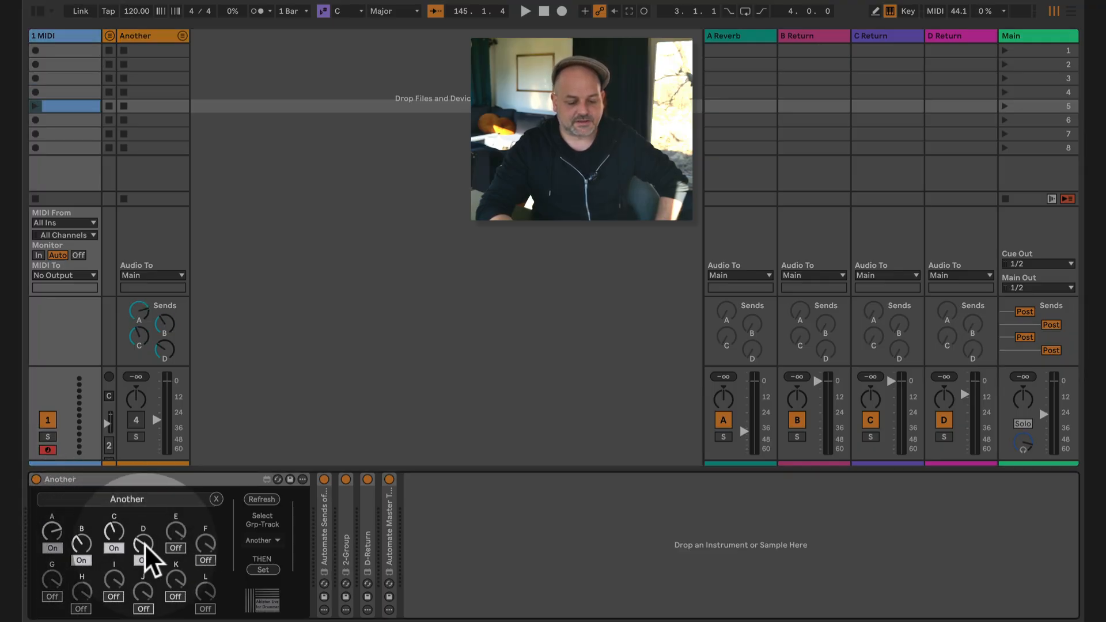
left_click_drag(144, 544, 118, 493)
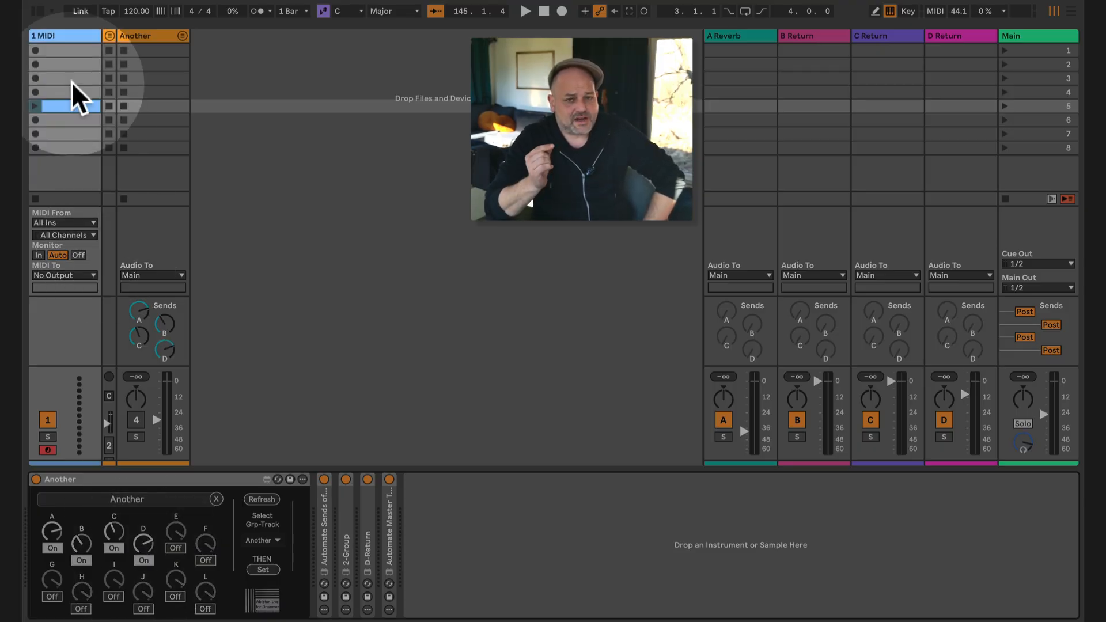
Step: Create an empty MIDI clip in scene 6 of the 1 MIDI track and open it for editing
double_click(64, 120)
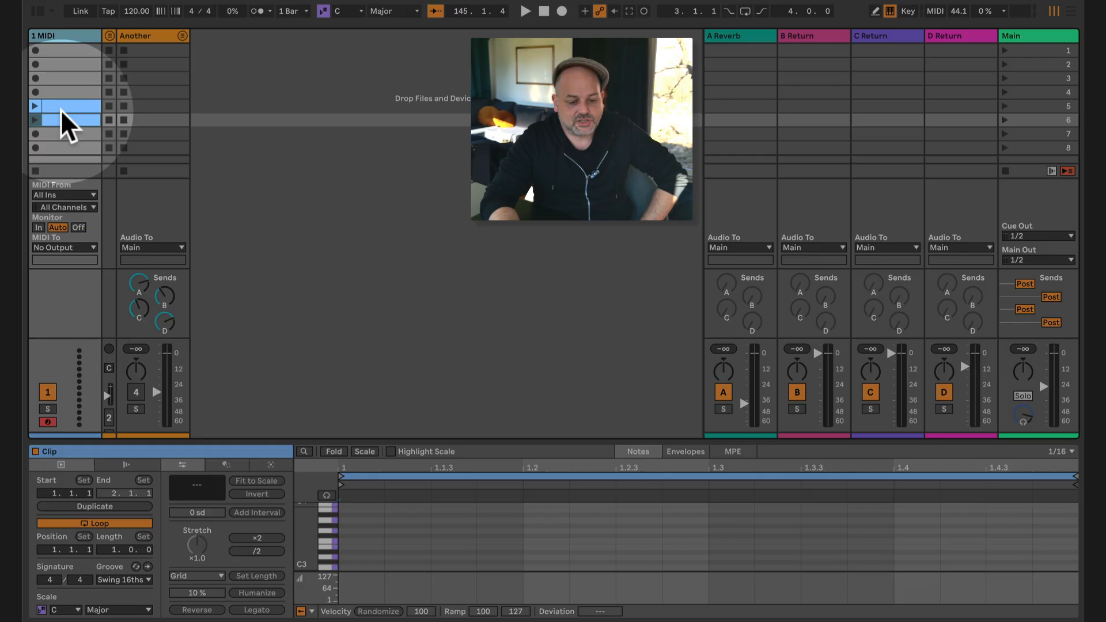
left_click(75, 35)
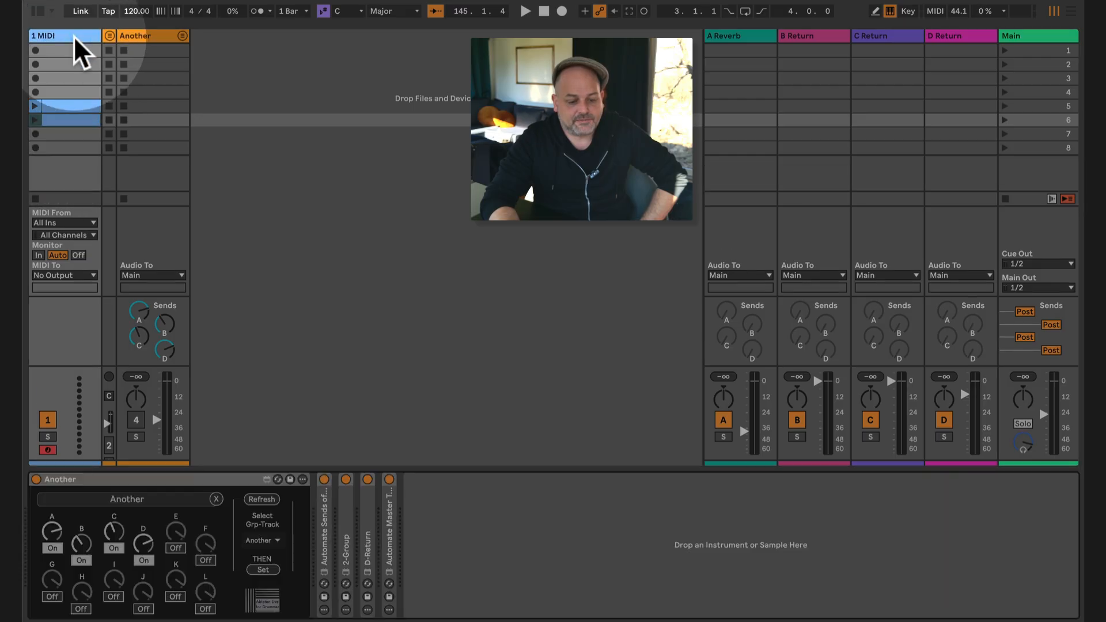
left_click(63, 117)
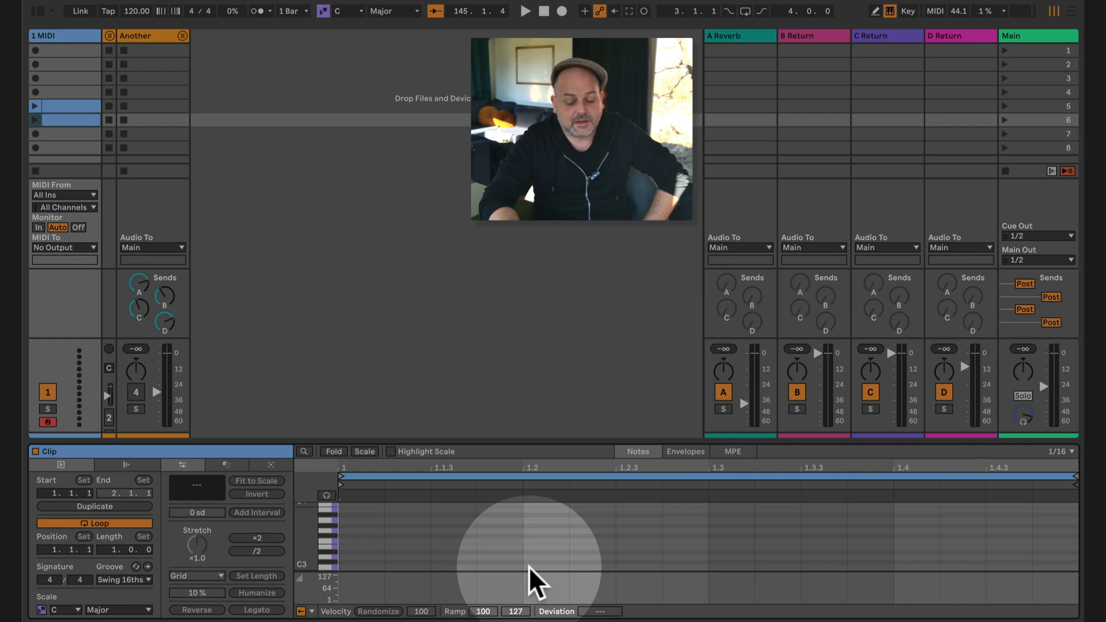
Step: Show the scene 6 clip's envelopes and choose parameter A of the Another device
left_click(686, 451)
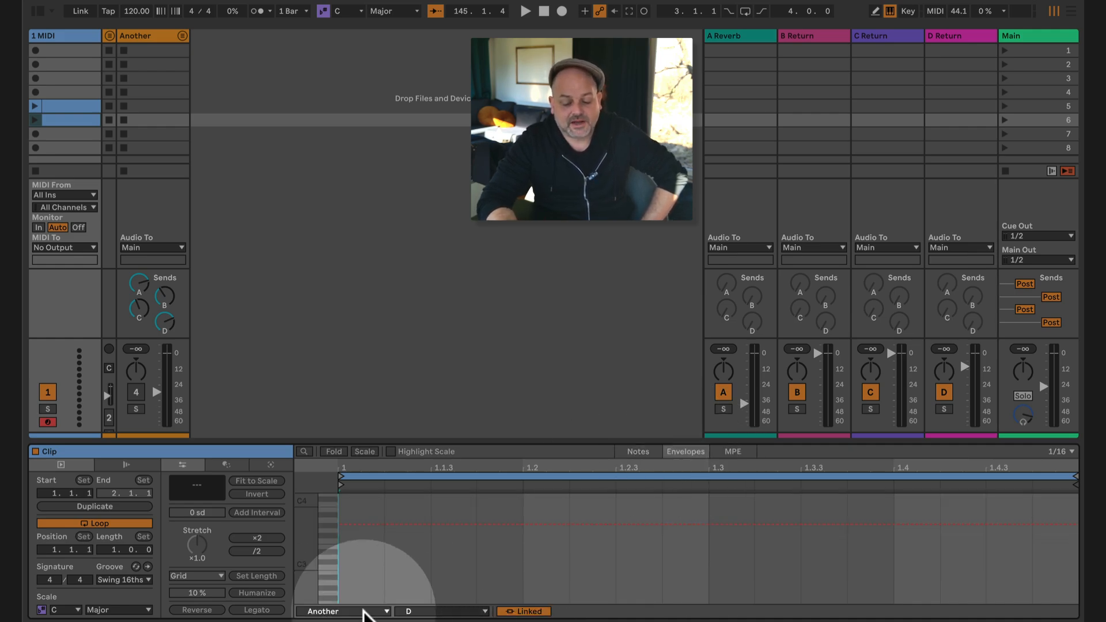
left_click(452, 613)
left_click(452, 612)
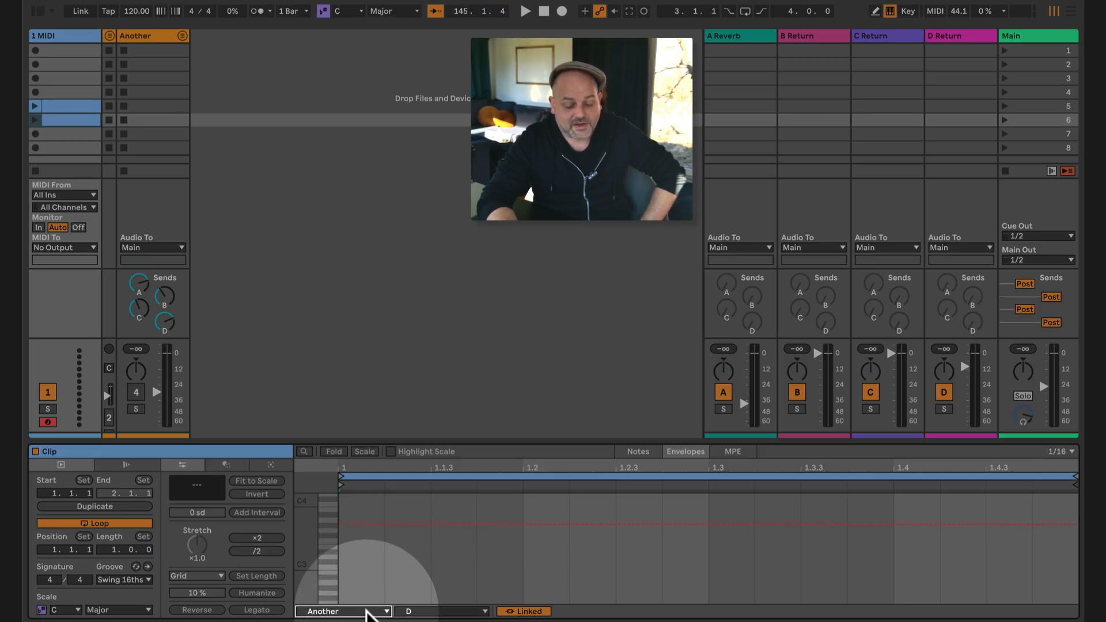
left_click(366, 613)
left_click(367, 611)
left_click(366, 611)
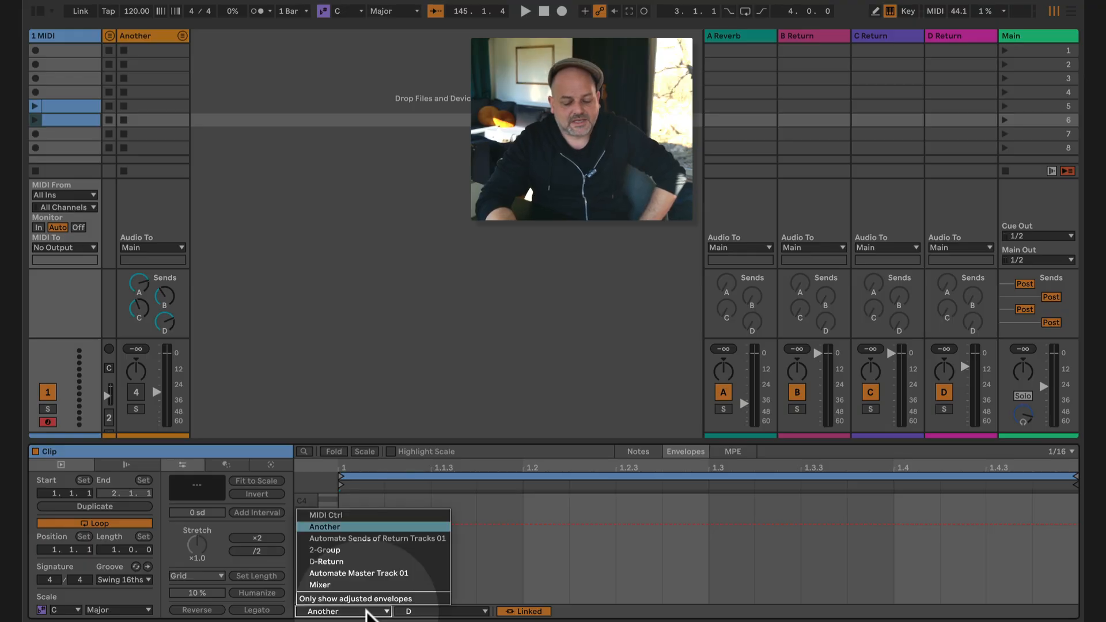
left_click(366, 610)
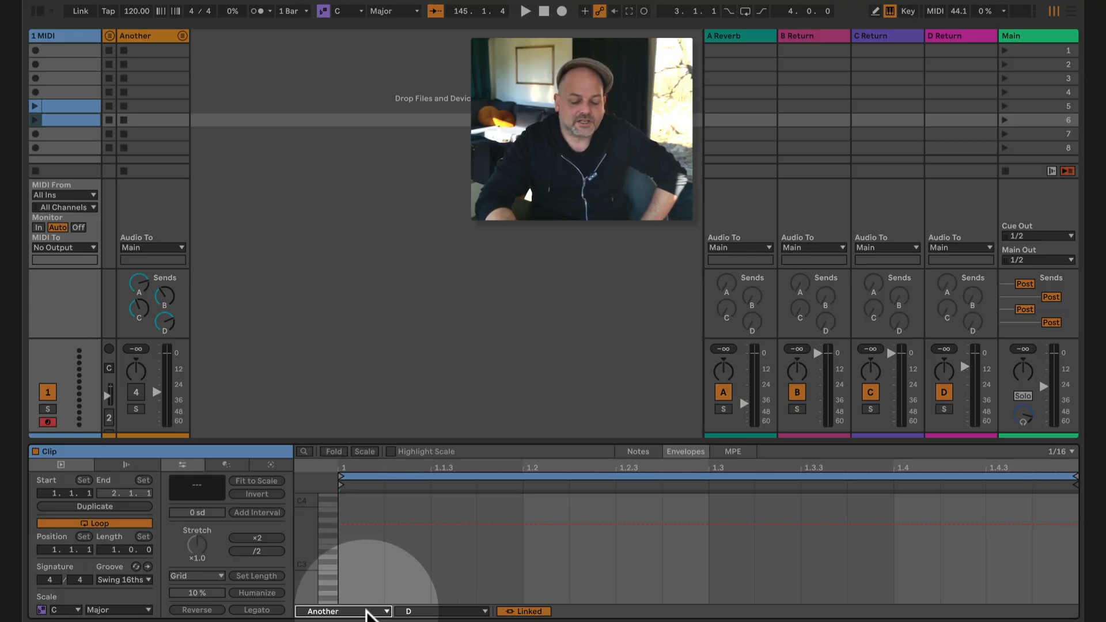
left_click(367, 612)
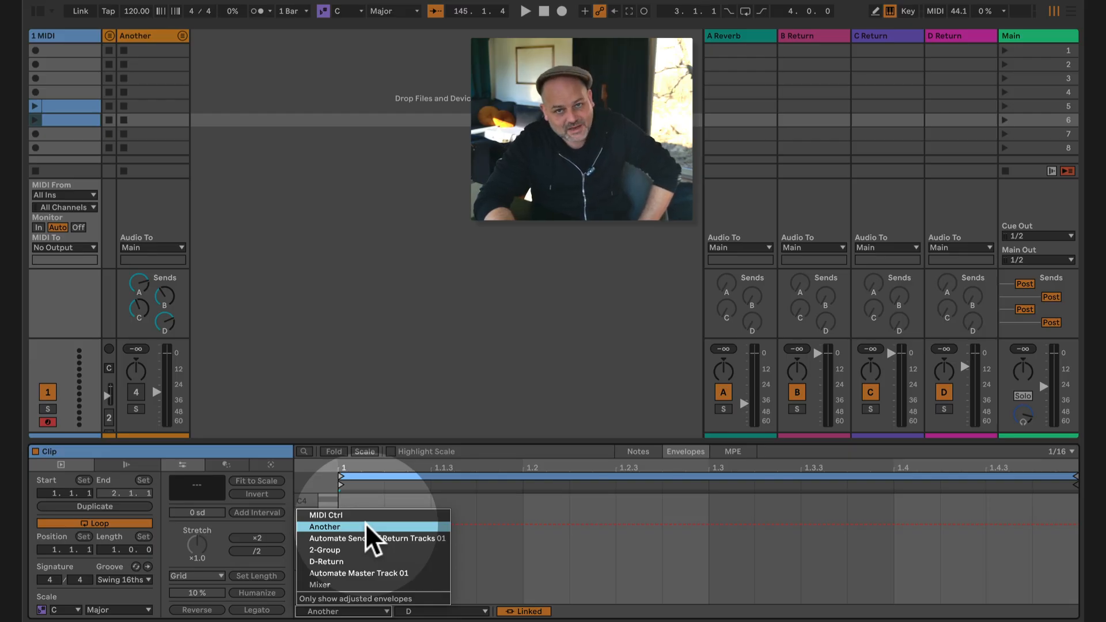
left_click(366, 525)
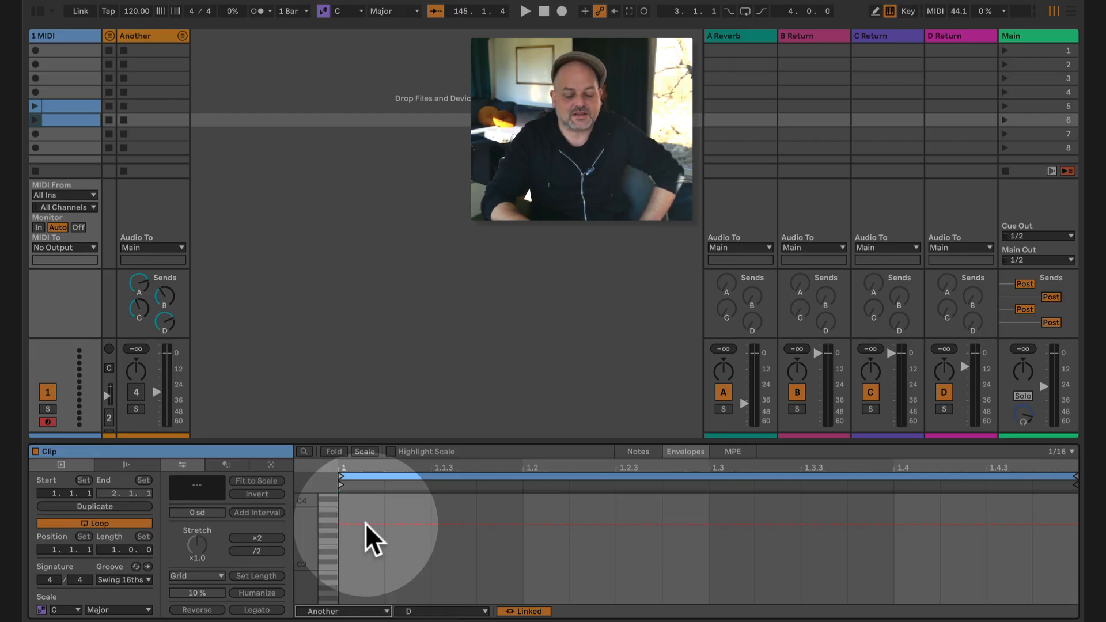
left_click(427, 610)
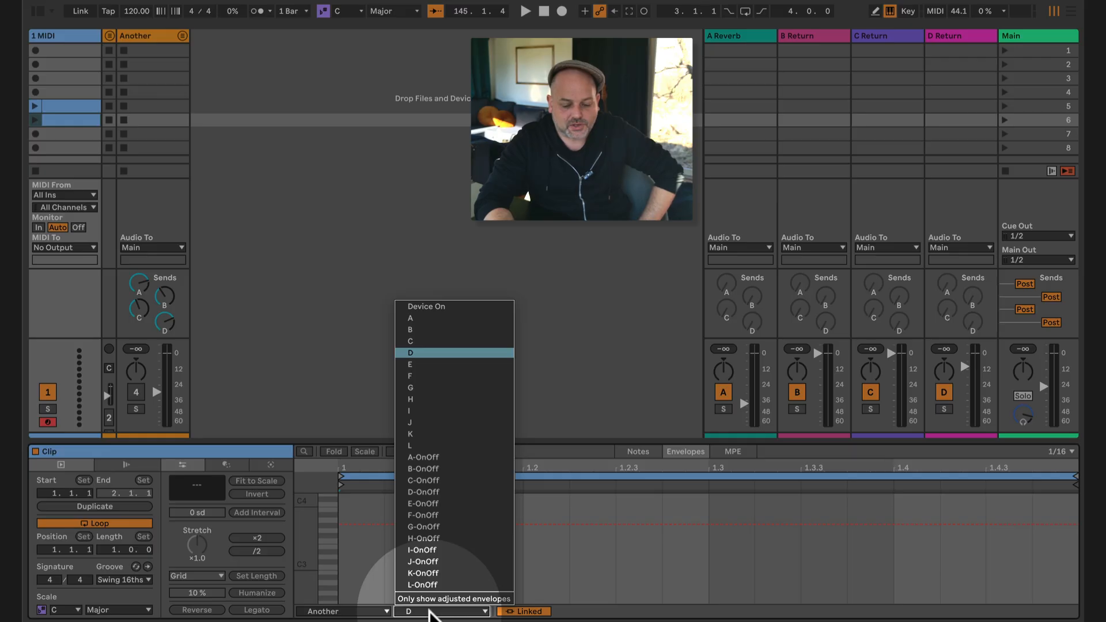
left_click(461, 317)
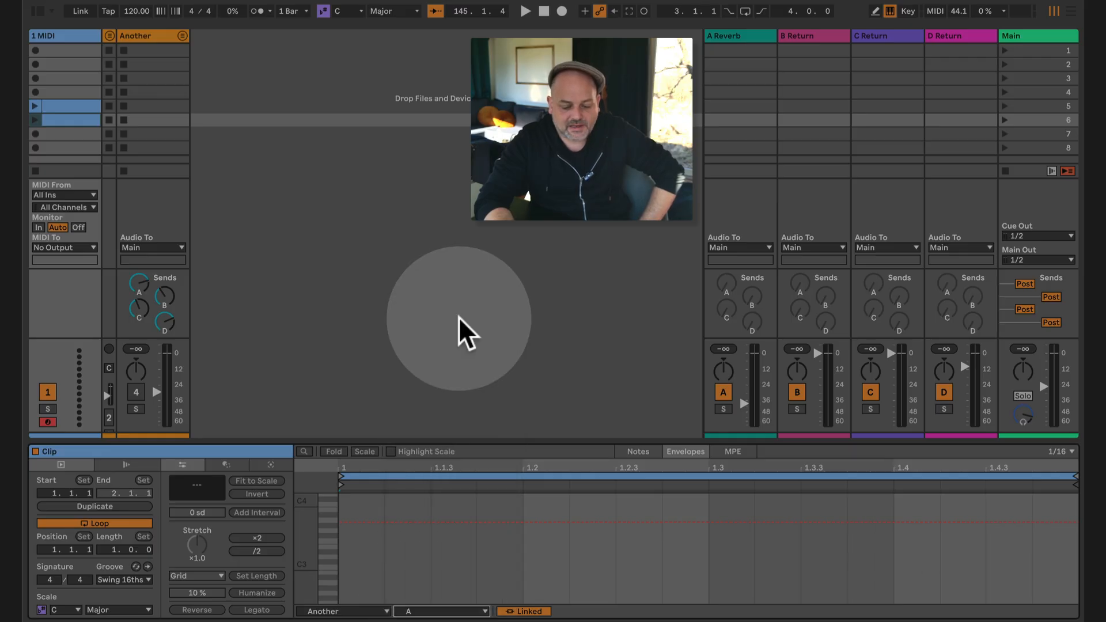
Step: Add a breakpoint near the start of the send A envelope and set its value to -60 dB
left_click(384, 522)
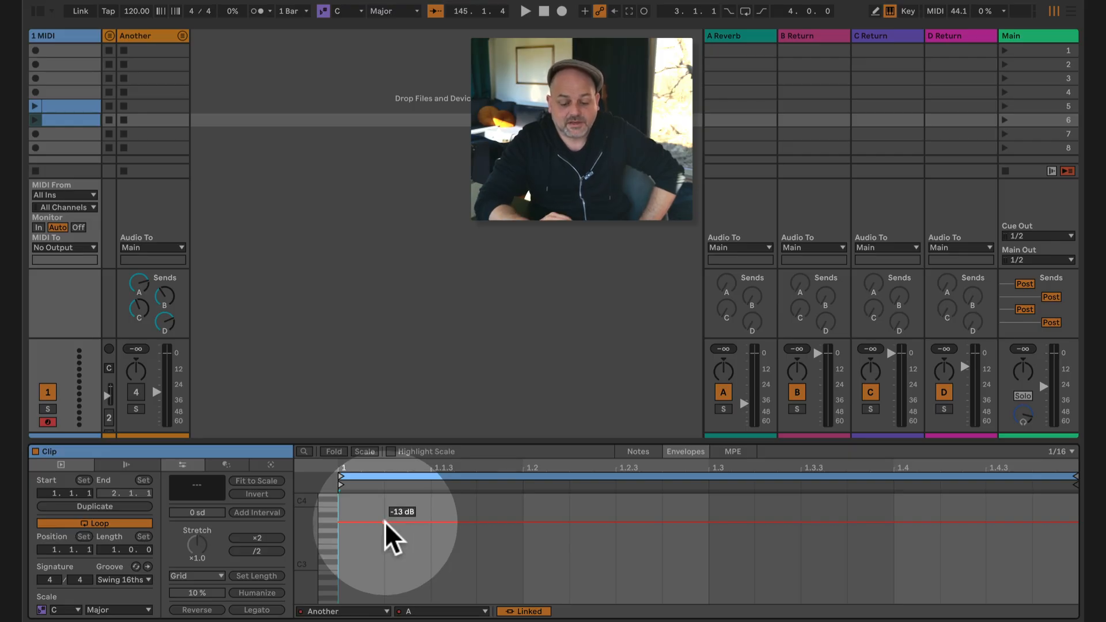
left_click_drag(385, 521, 385, 576)
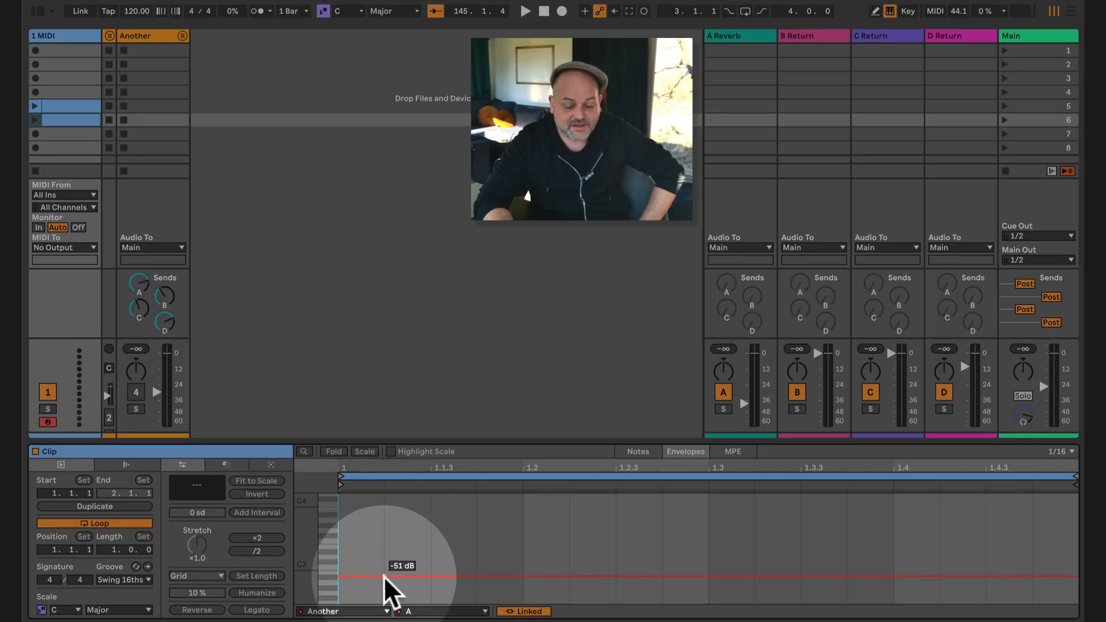
right_click(385, 576)
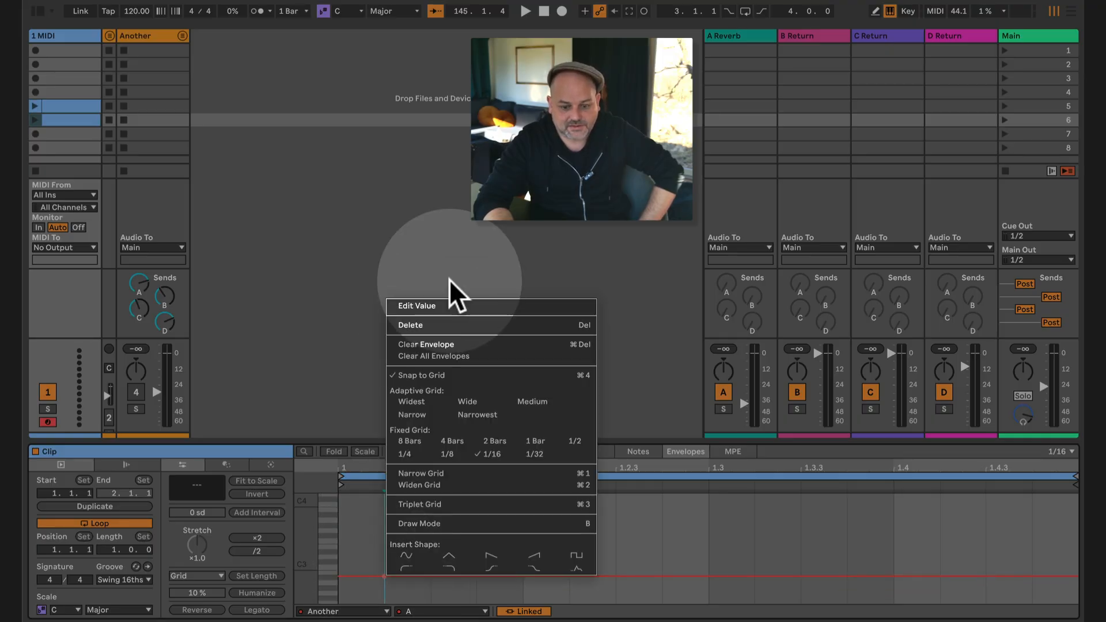
left_click(442, 305)
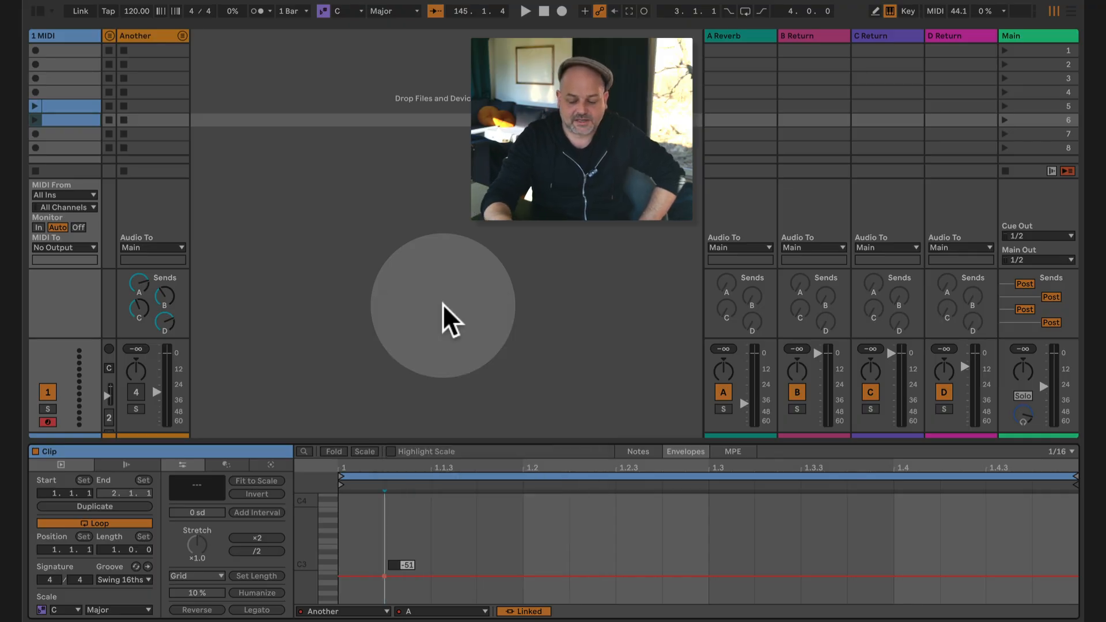
type("-60")
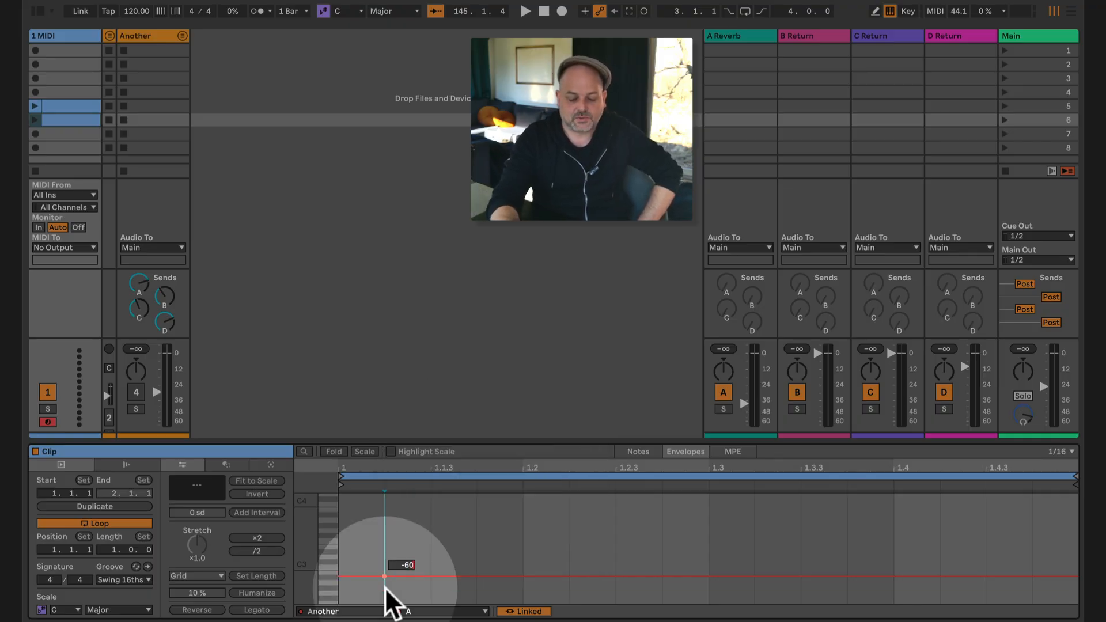
key("Return")
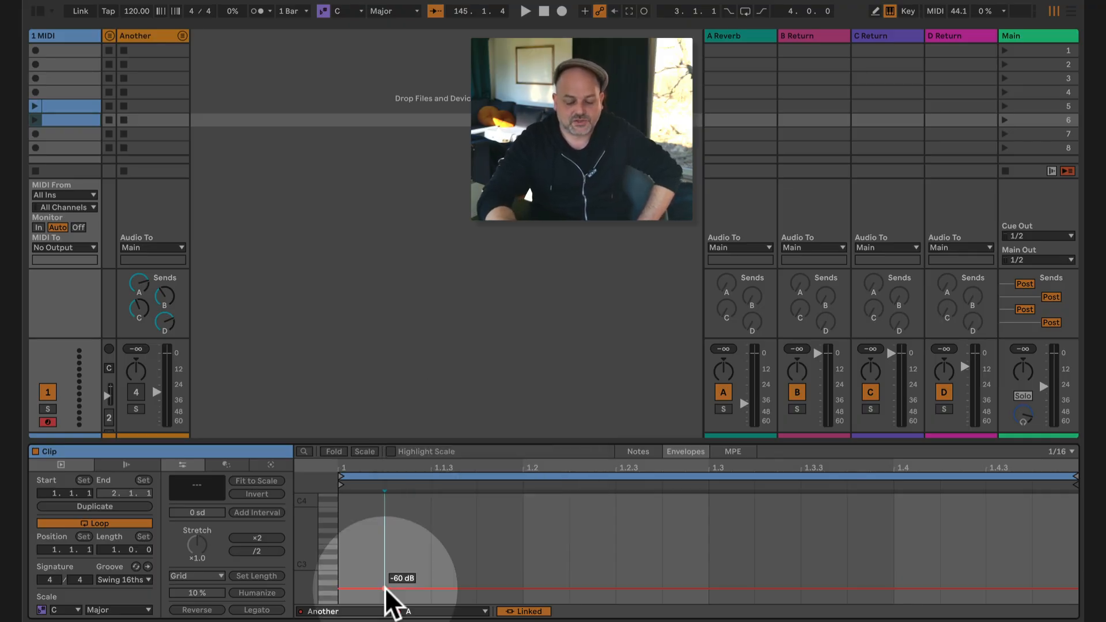
Step: Add a second breakpoint at beat 1.3 on the send A envelope and set it to -20 dB
right_click(707, 585)
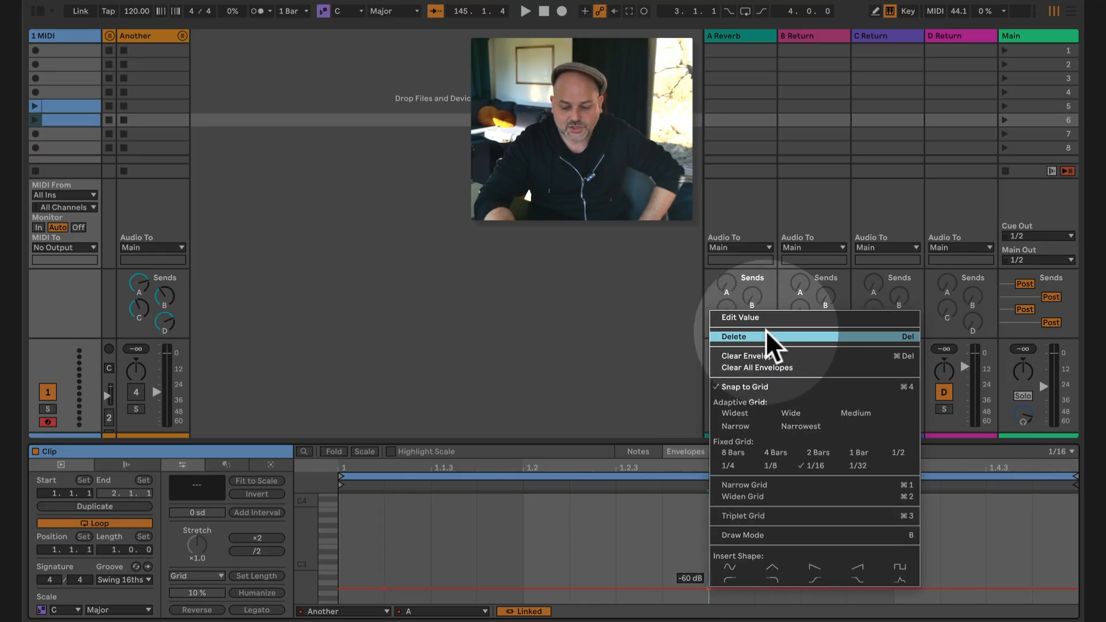
left_click(770, 316)
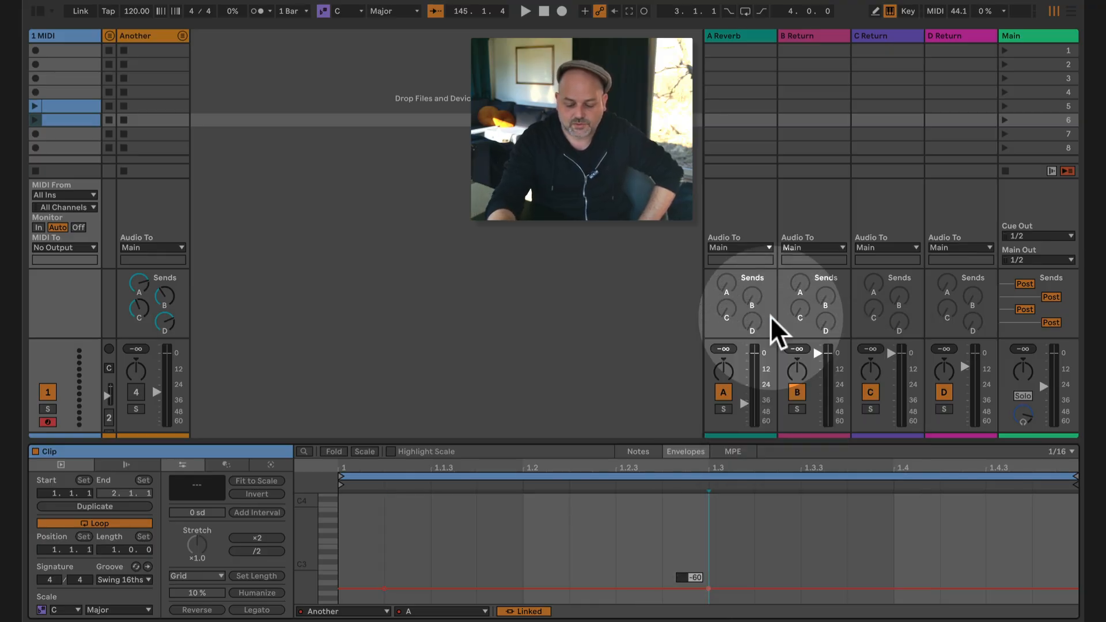
key("BackSpace")
key("BackSpace")
type("12")
key("Return")
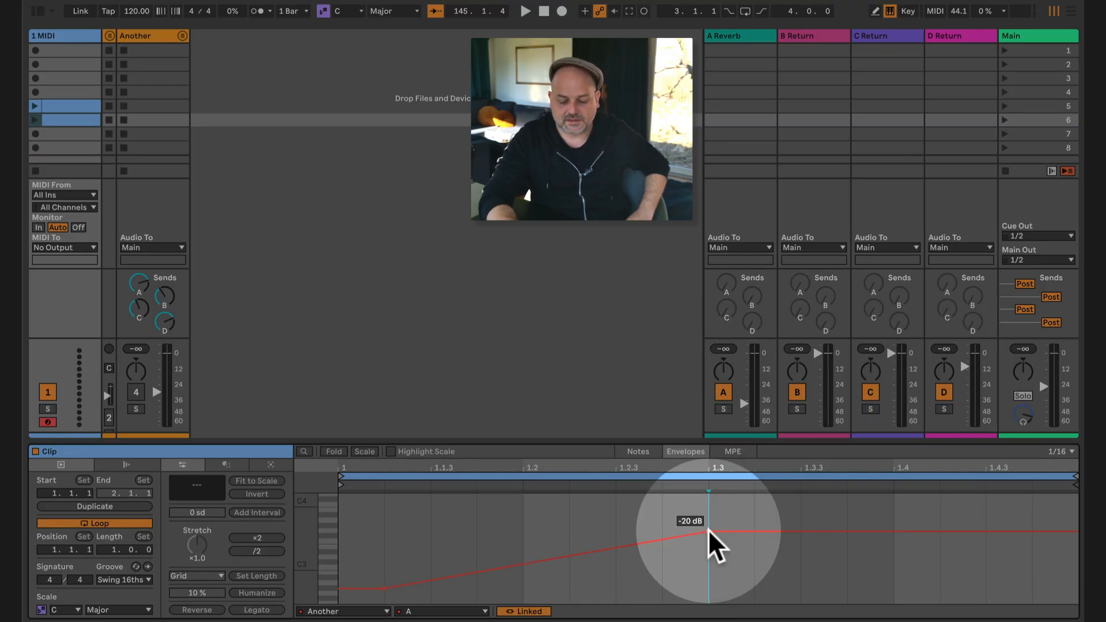
Step: Launch the scene 6 clip and watch send A of the Another track follow the envelope
mouse_move(706, 527)
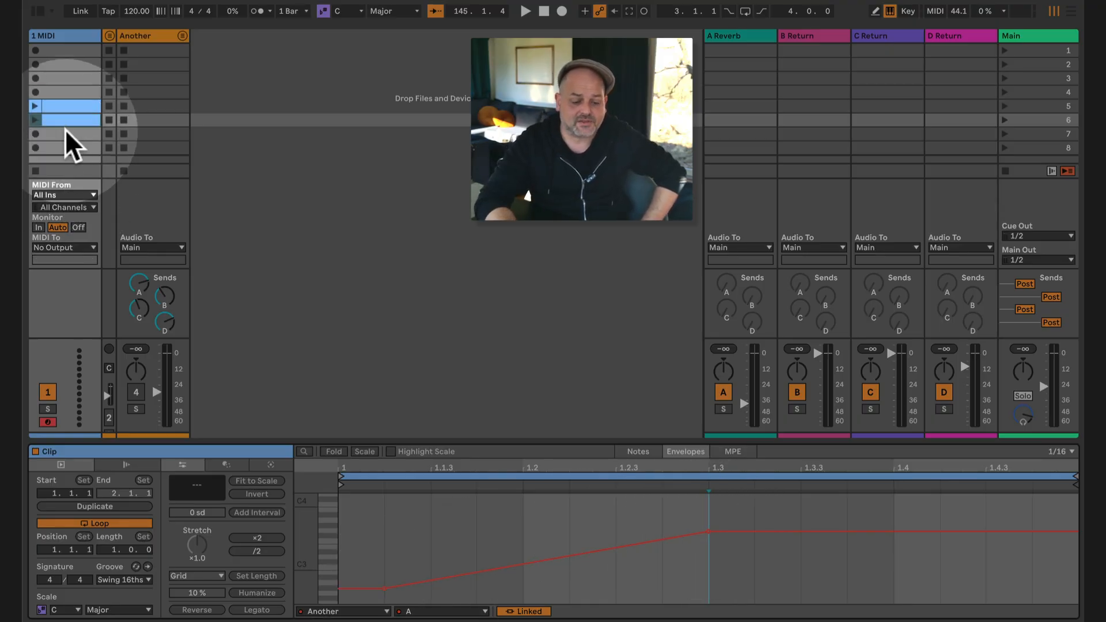
left_click(36, 119)
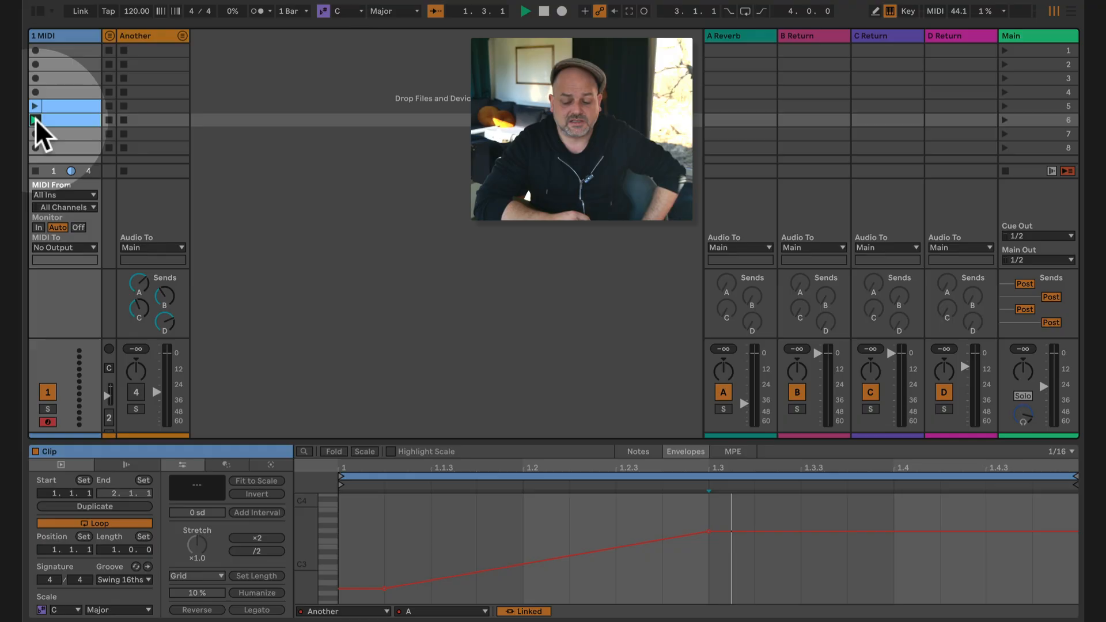
mouse_move(385, 591)
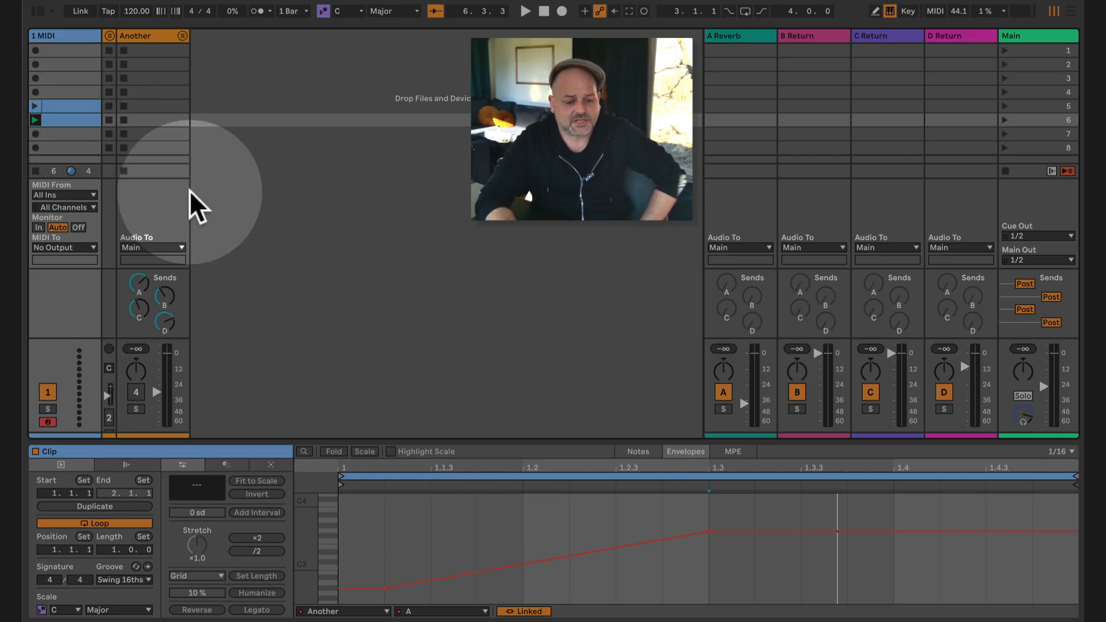
Step: Bring up the send D envelope in the scene 6 clip by touching send D in the Another device
left_click(61, 33)
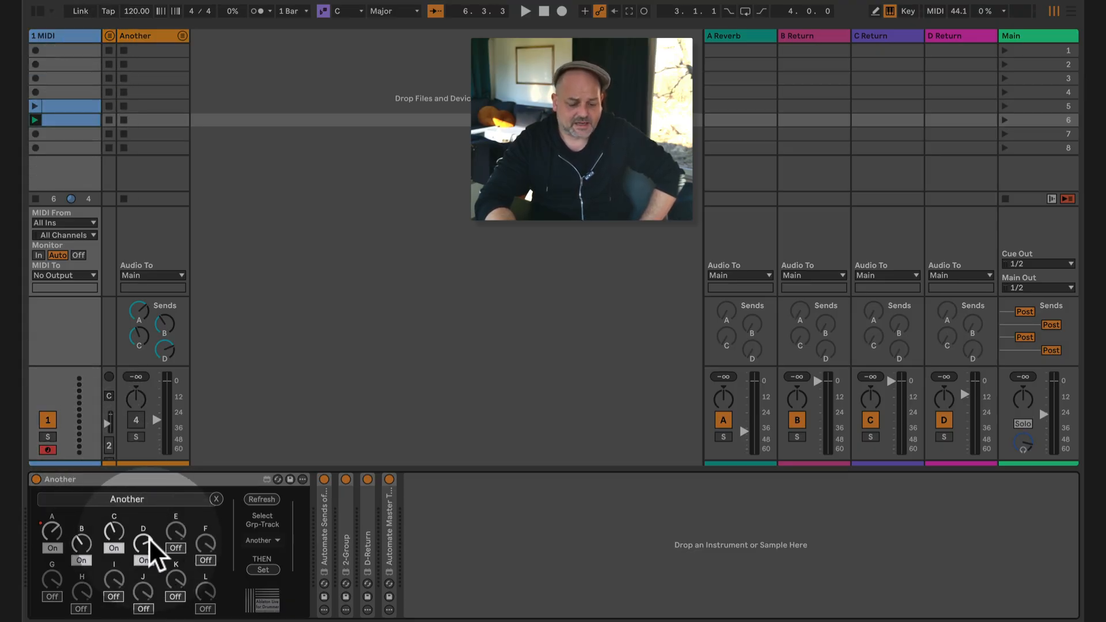
left_click_drag(148, 538, 148, 538)
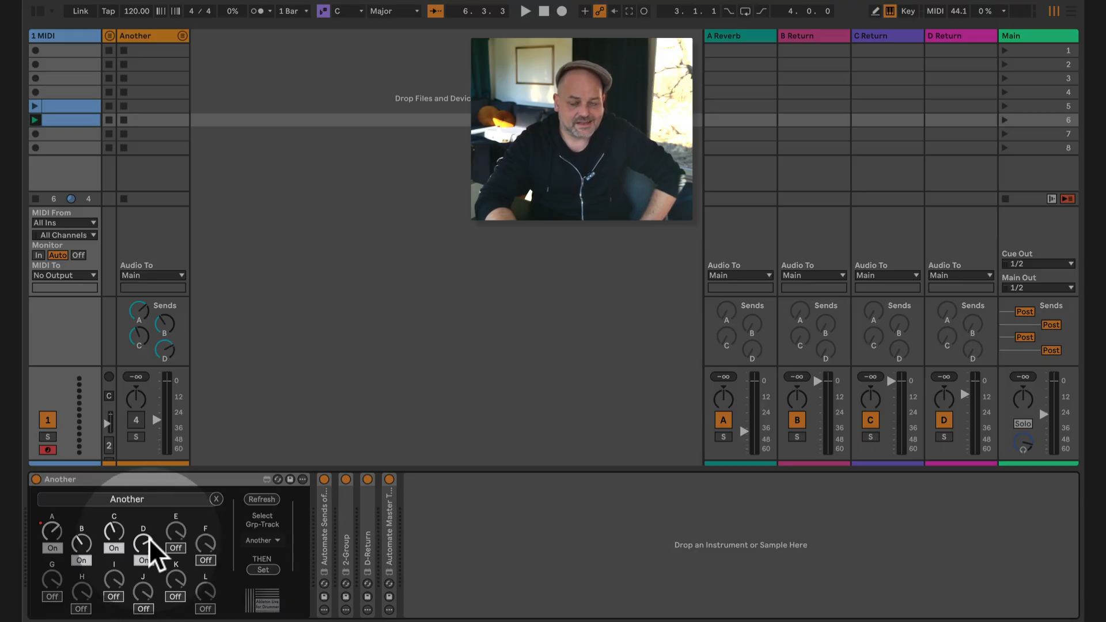
double_click(74, 116)
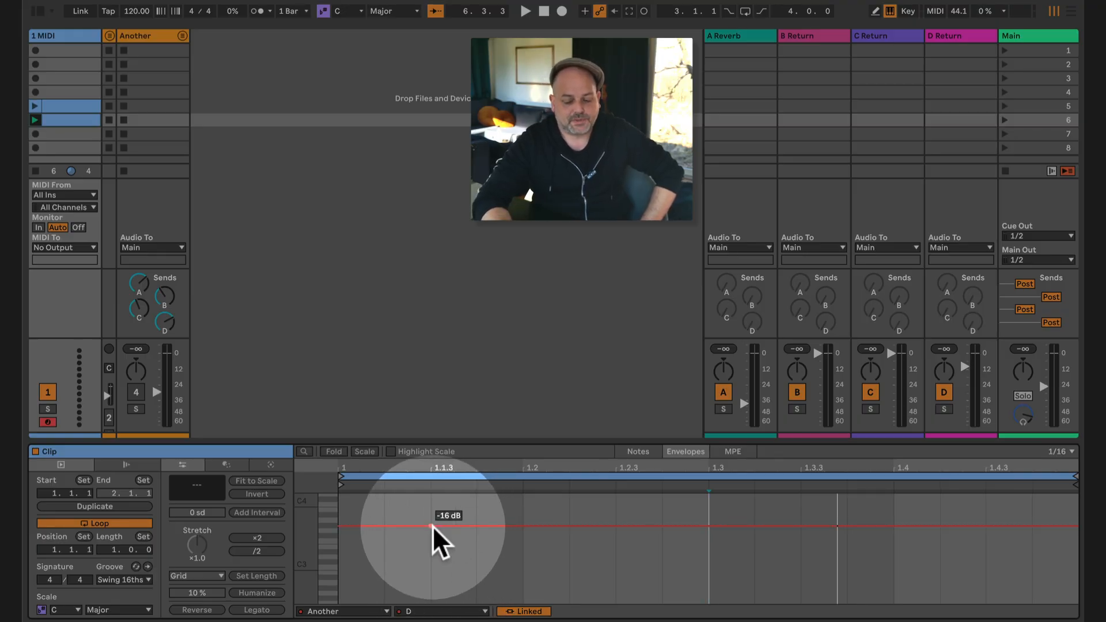
Step: Shape the send D envelope to fall from -16 dB at beat 1.1.3 to a low level before beat 1.4, and launch the clip
left_click_drag(663, 525, 844, 588)
left_click(35, 120)
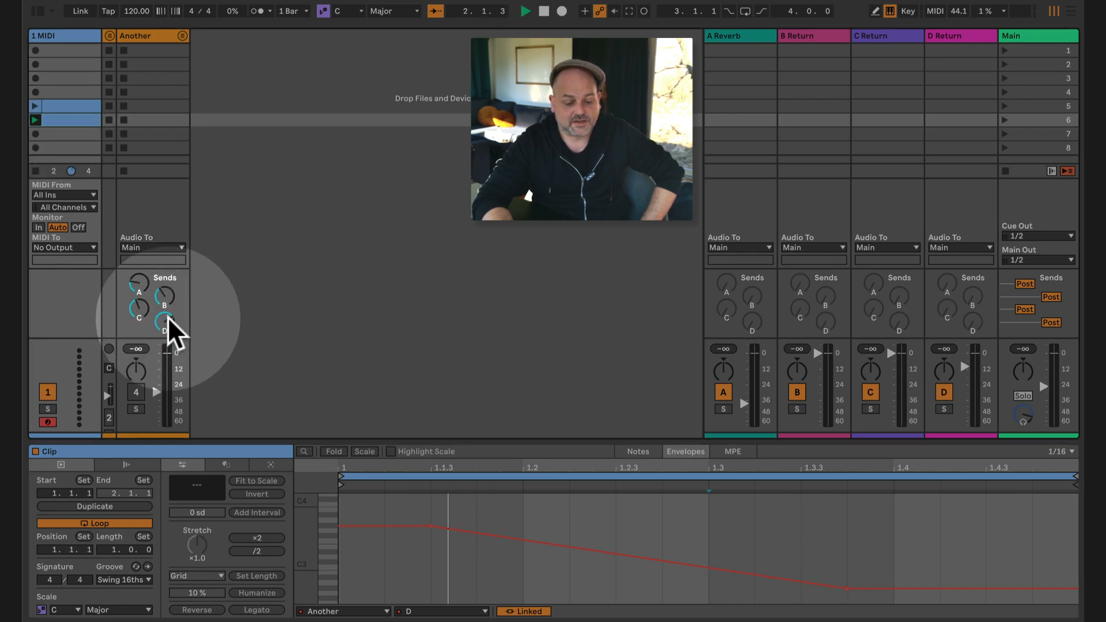
Step: Show the MIDI track's devices and expand the Automate Sends of Return Tracks and 2-Group devices in turn, collapsing each after viewing
left_click(74, 30)
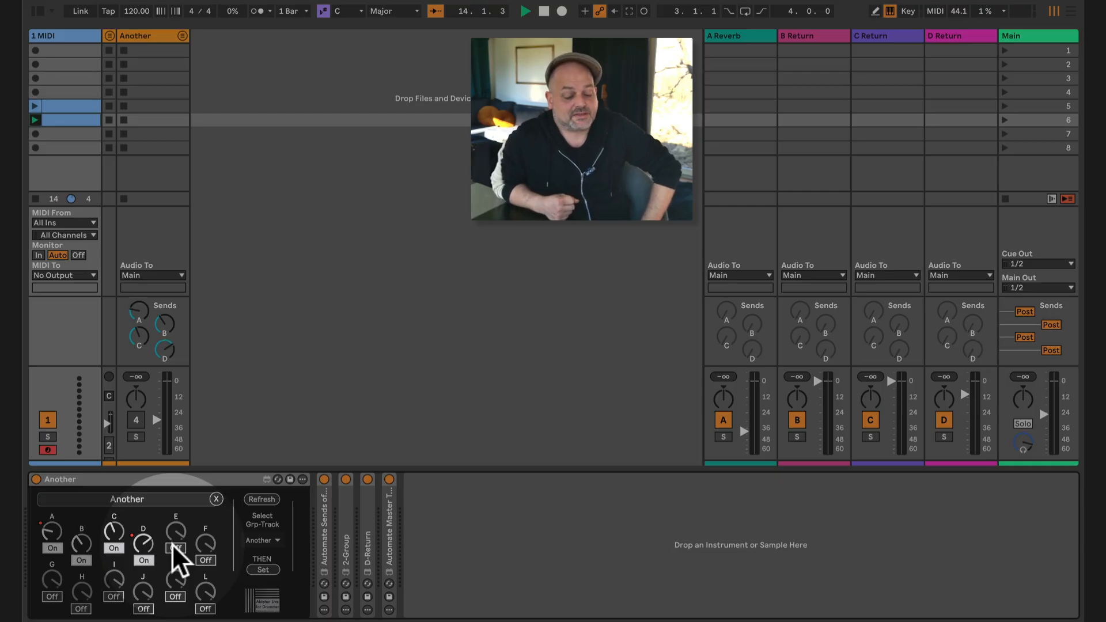
double_click(323, 526)
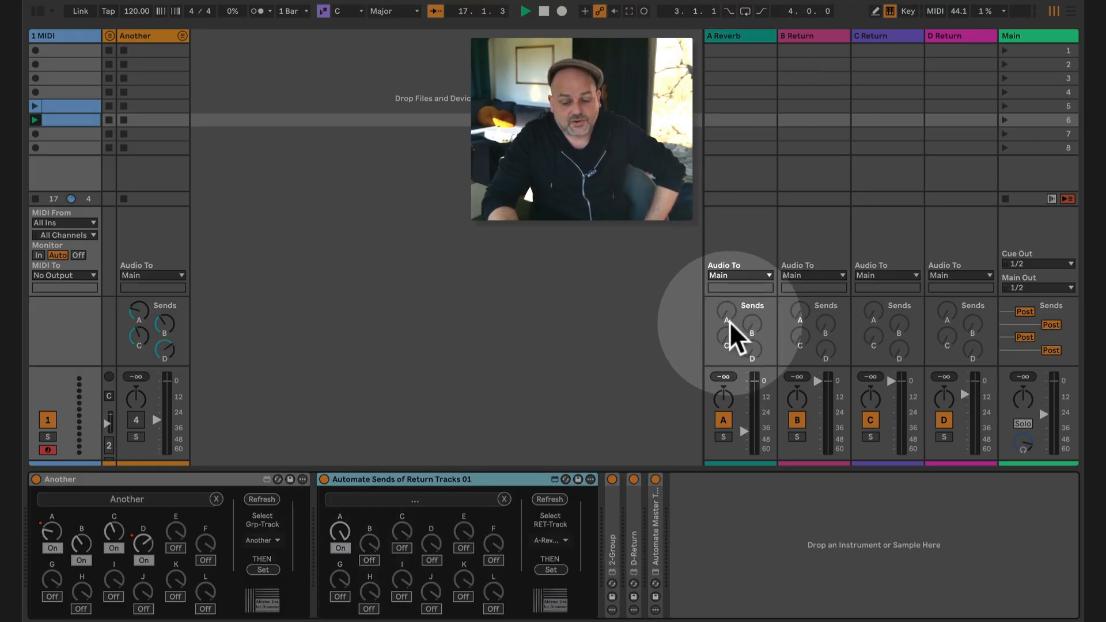
double_click(472, 475)
double_click(349, 520)
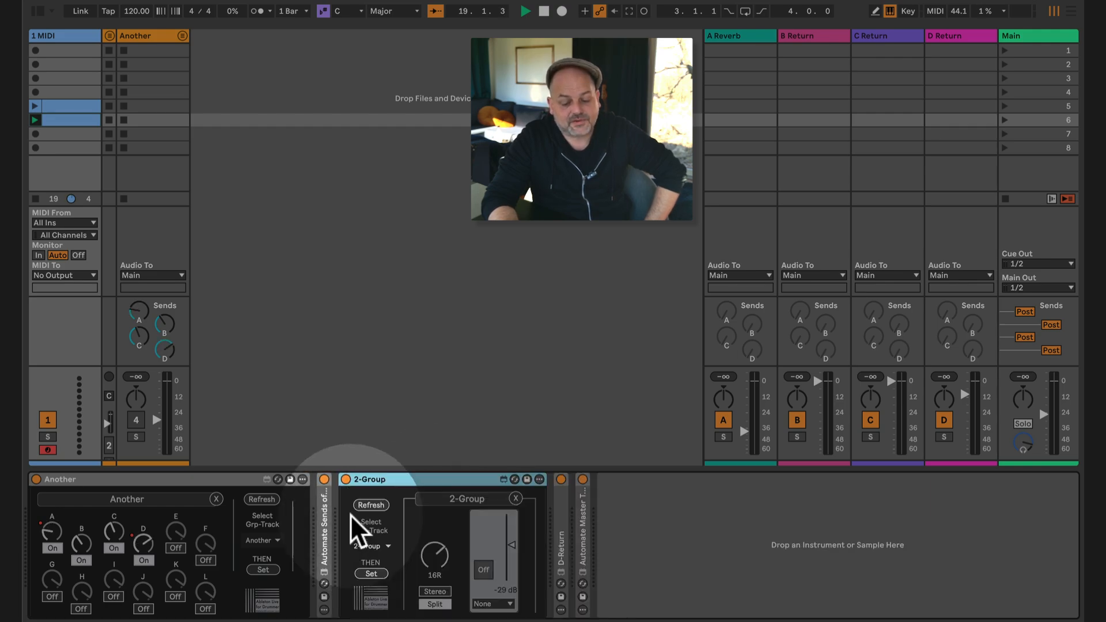
double_click(398, 478)
Step: Raise the volume in the D-Return device to -7.0 dB, lower it again, and collapse the device
left_click(373, 513)
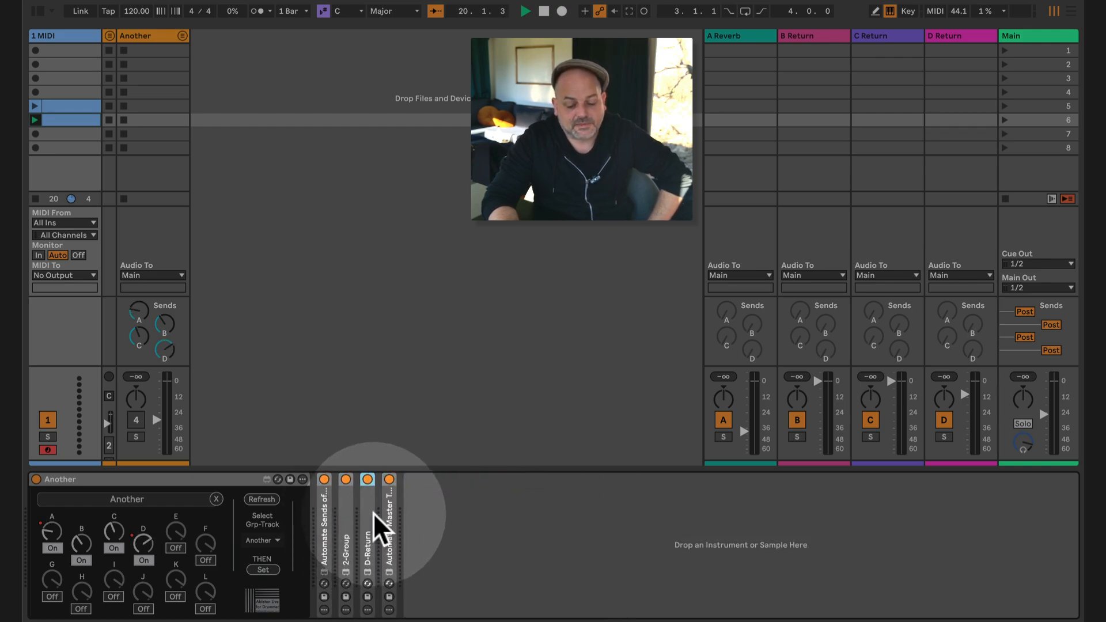
double_click(373, 513)
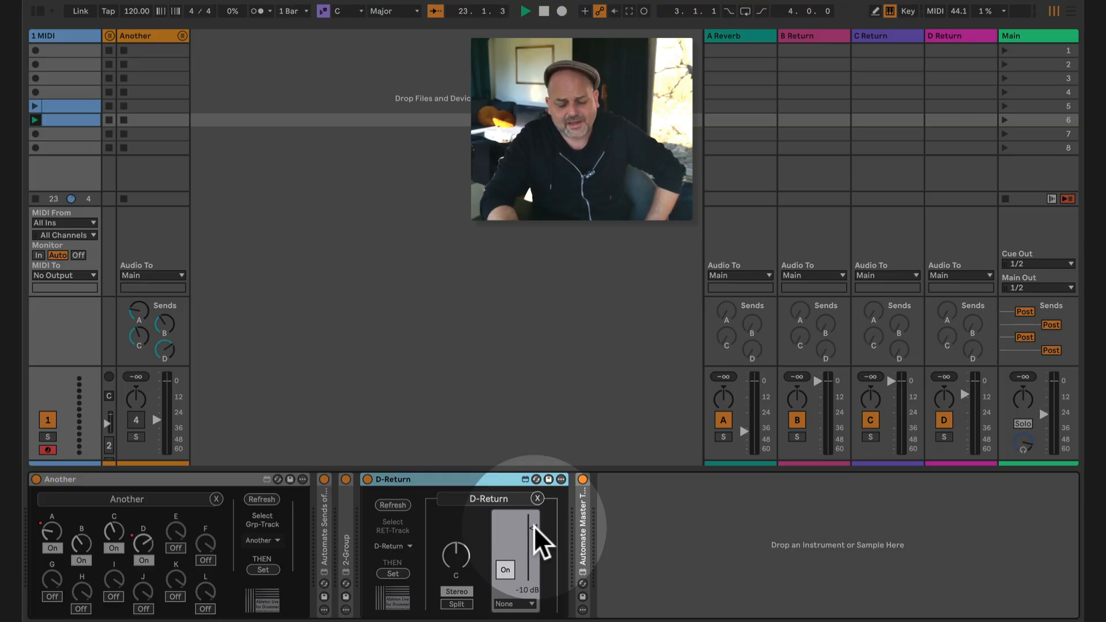
left_click_drag(533, 527, 533, 513)
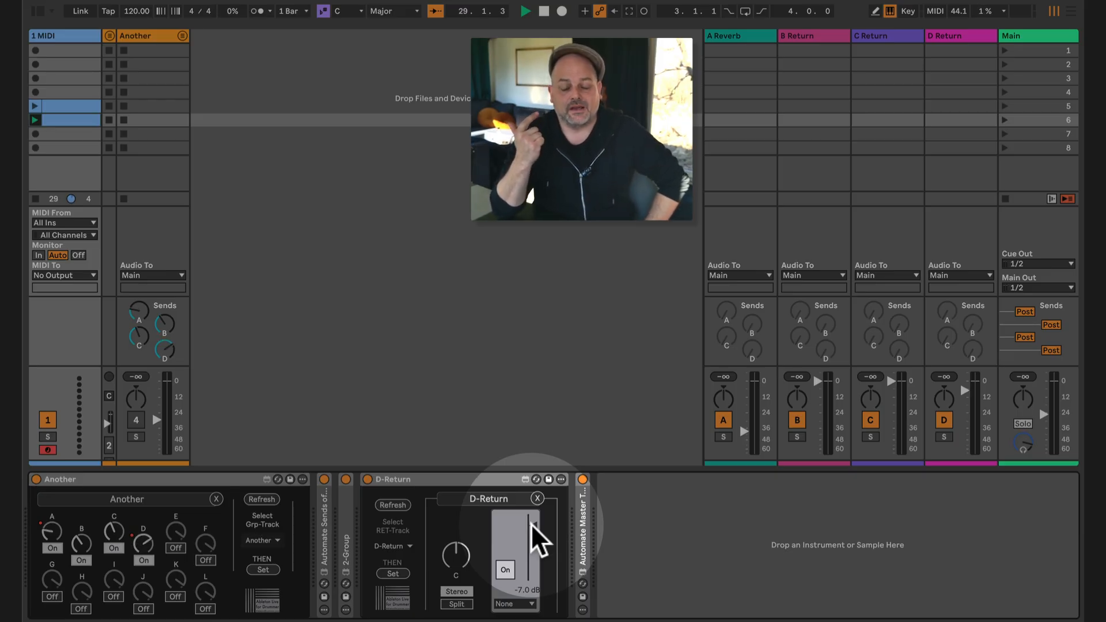
left_click_drag(530, 524, 524, 537)
double_click(448, 480)
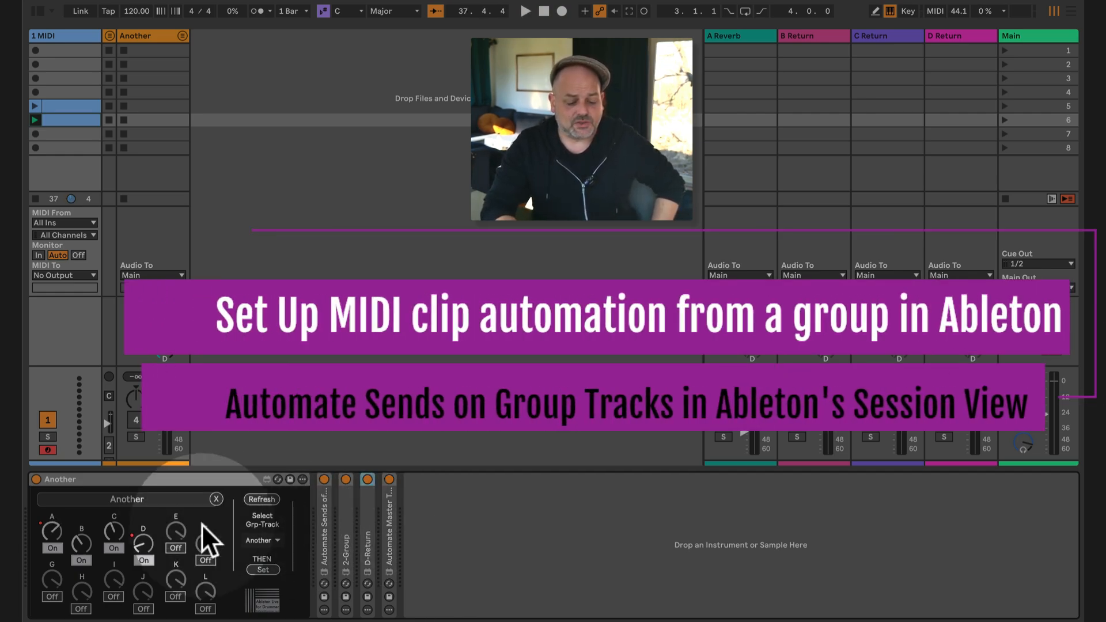
Step: Delete the automation of send D and send A in the Another device
right_click(141, 538)
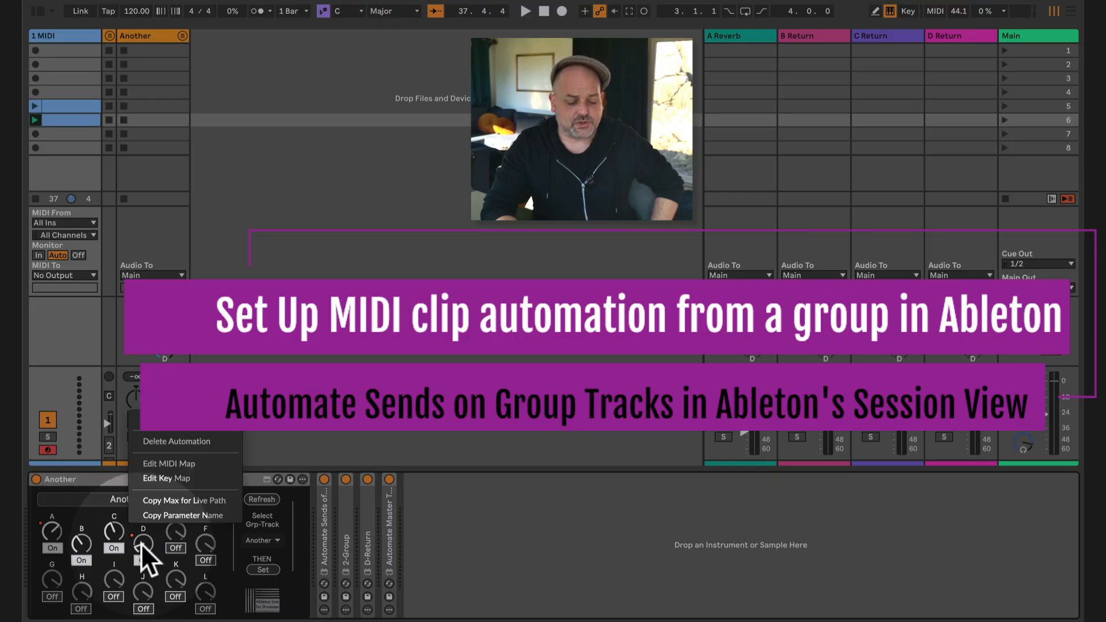
left_click(187, 443)
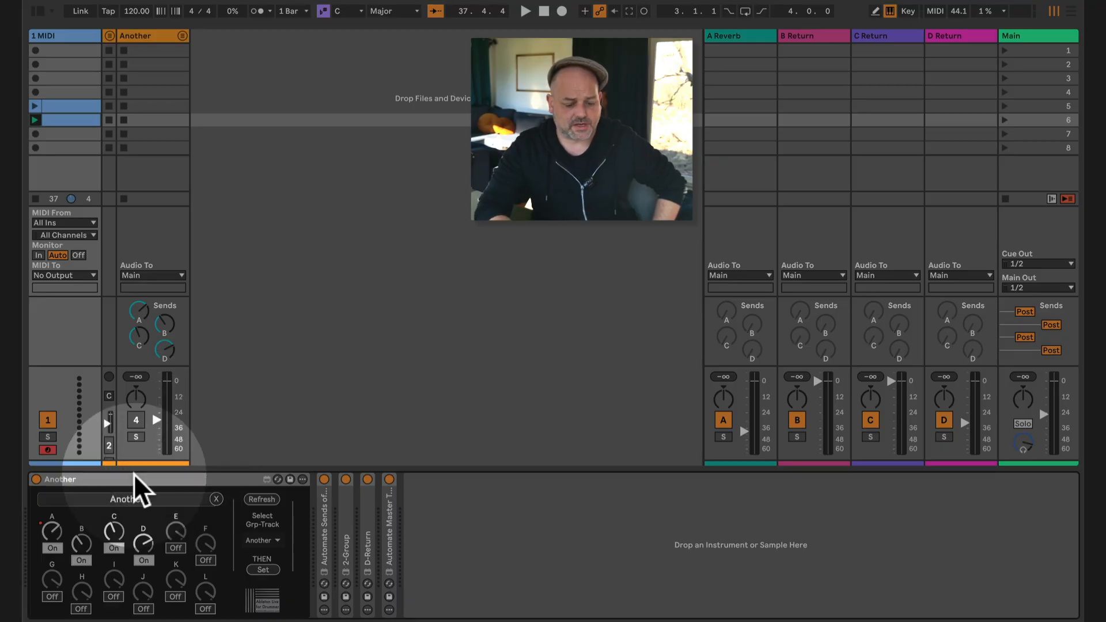
right_click(53, 528)
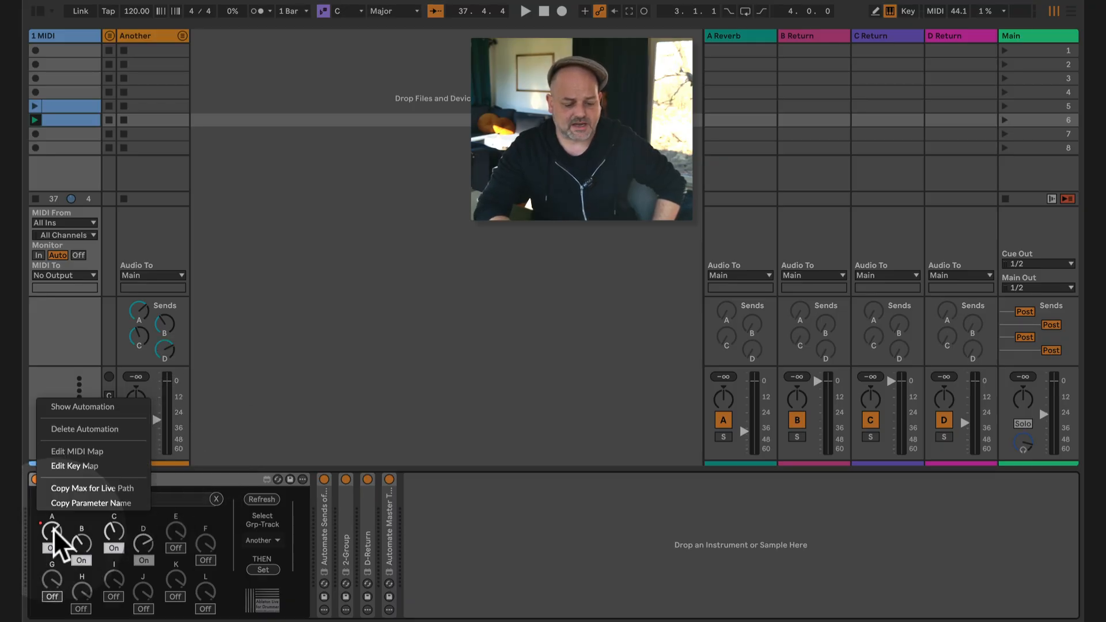
left_click(104, 427)
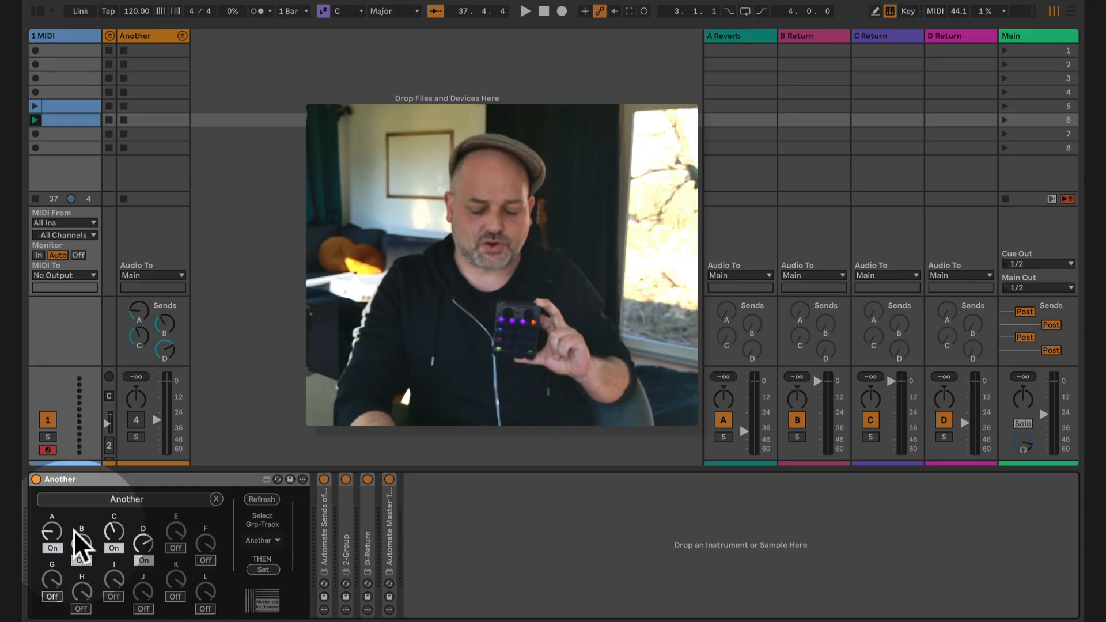
Step: MIDI-map send A of the Another device to the hardware controller's knob (9/108) and leave mapping mode
key("super+m")
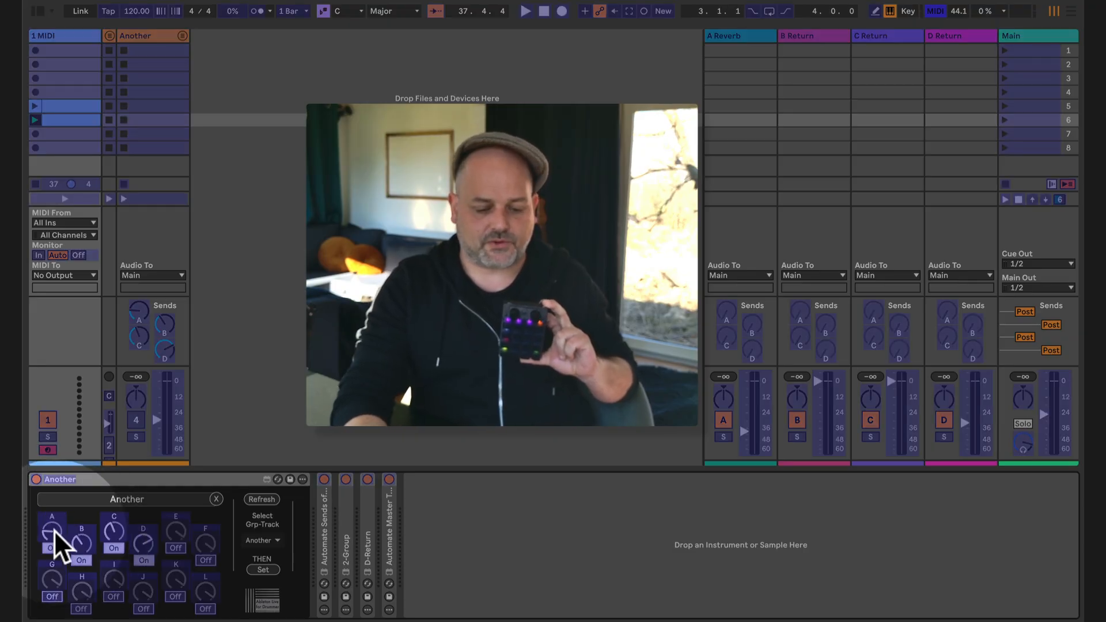
key("super+m")
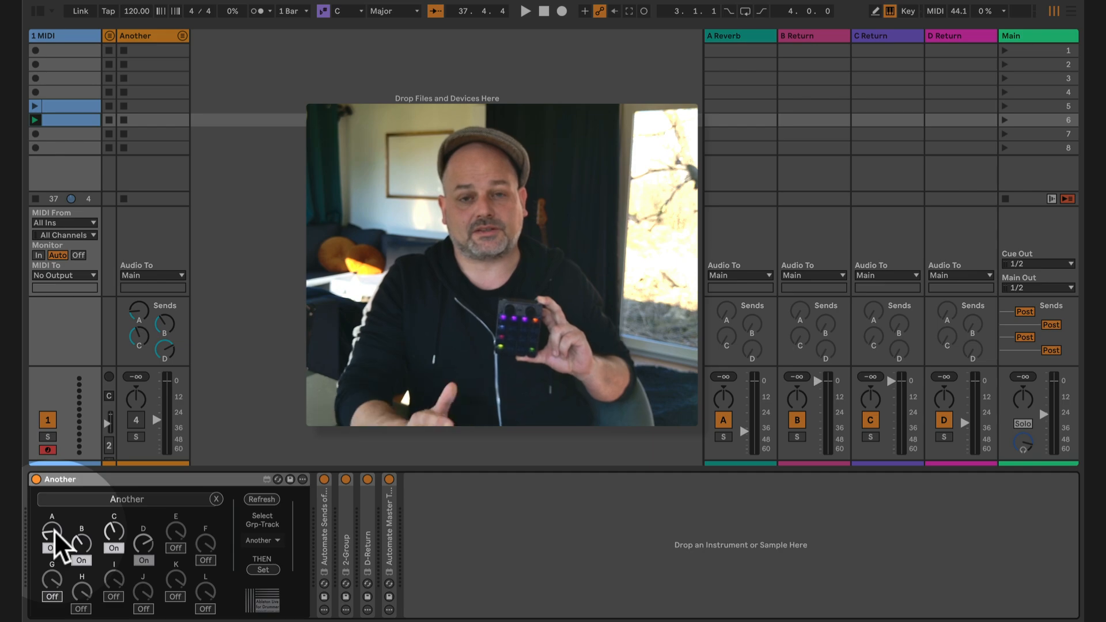
key("super+m")
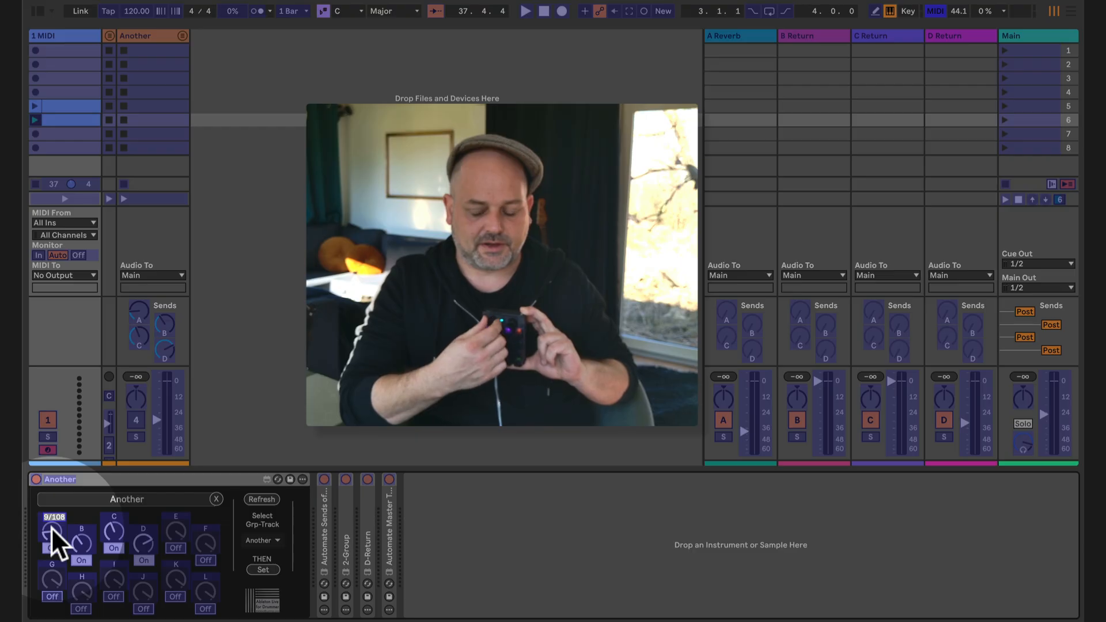
key("super+m")
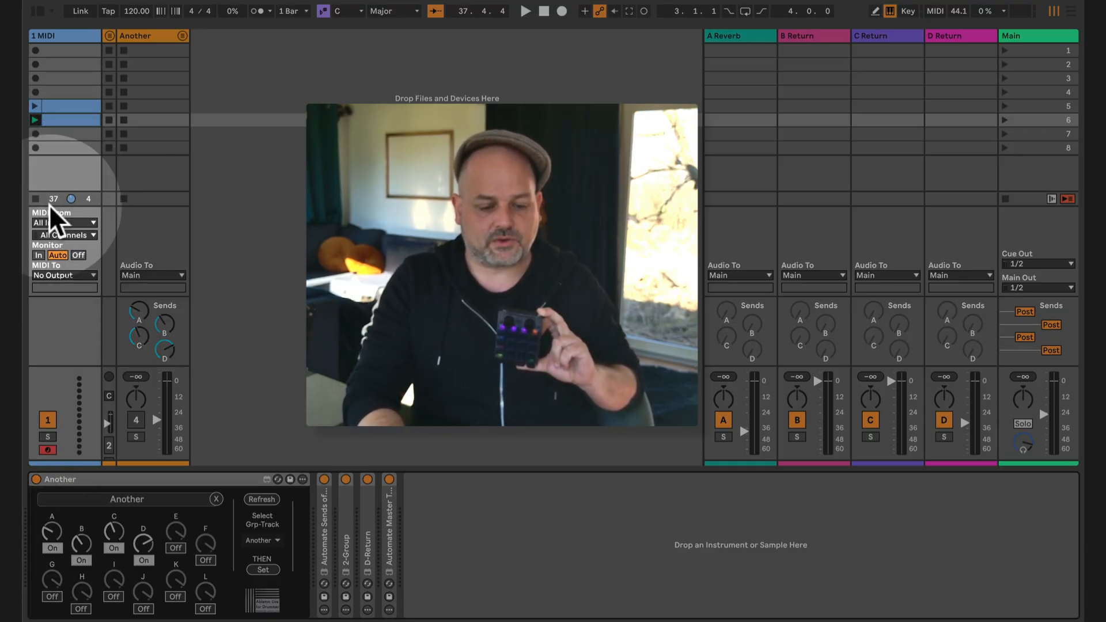
Step: Record send A knob movements into the playing scene 6 clip with session recording, open the clip's envelope, and stop playback
key("space")
left_click(645, 11)
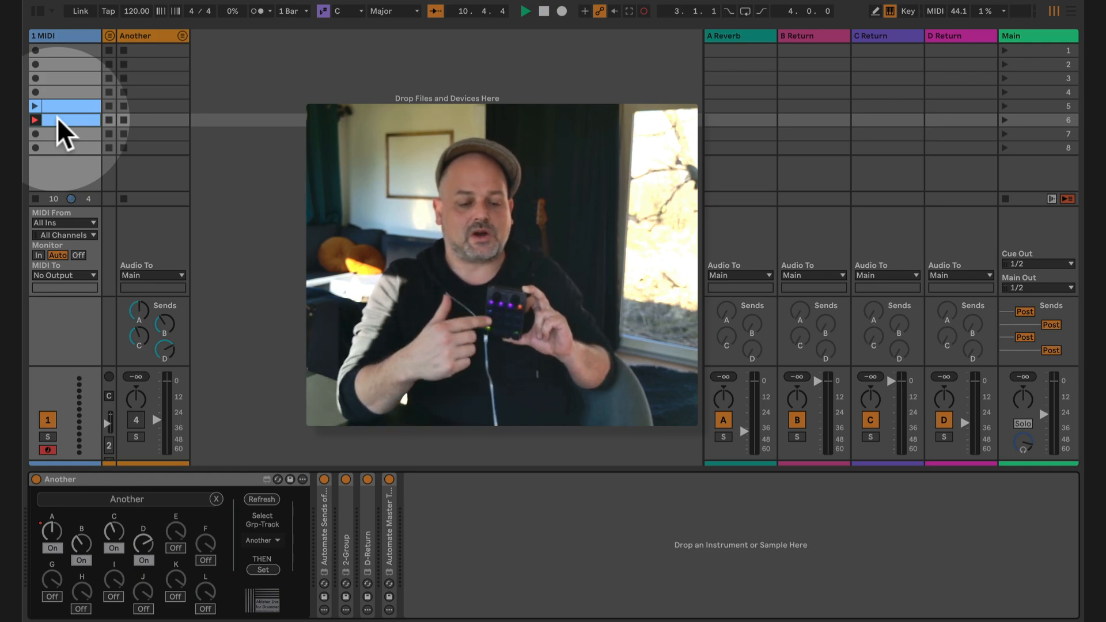
double_click(57, 116)
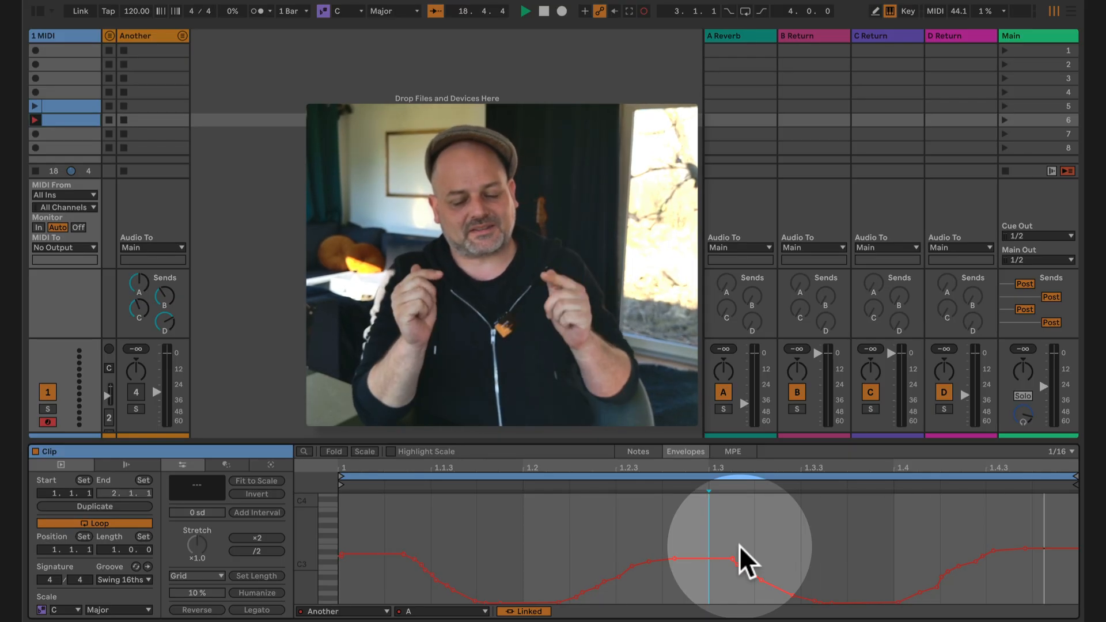
key("space")
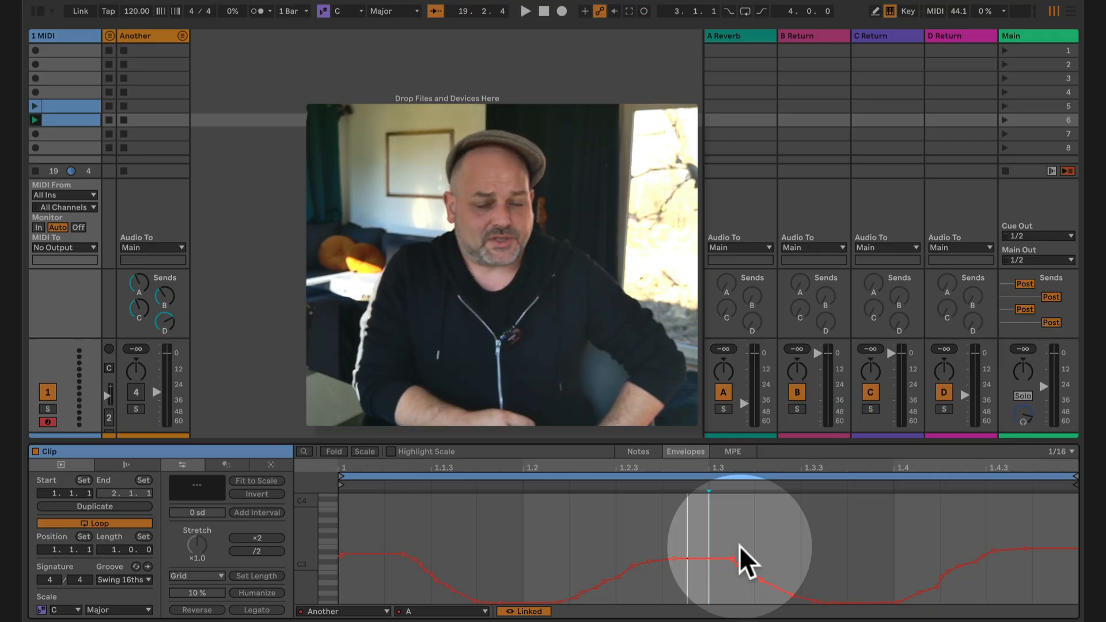